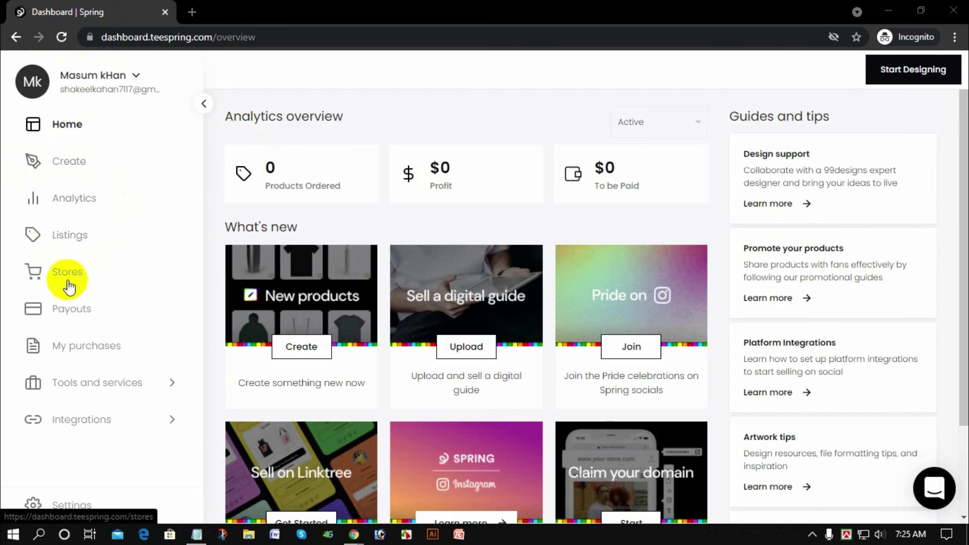
- Open the Stores settings page for the store my-store-b99cd4
click(68, 286)
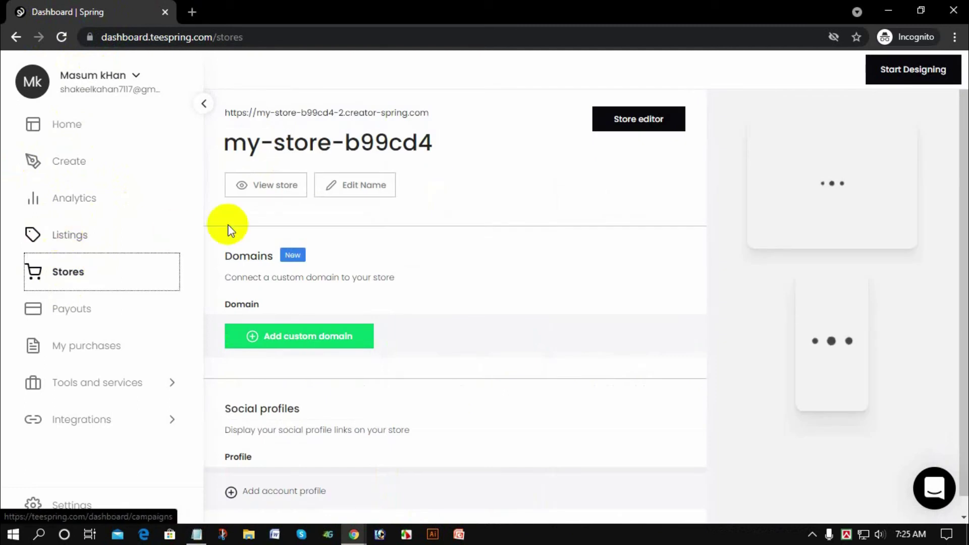
scroll(371, 243, down, 1)
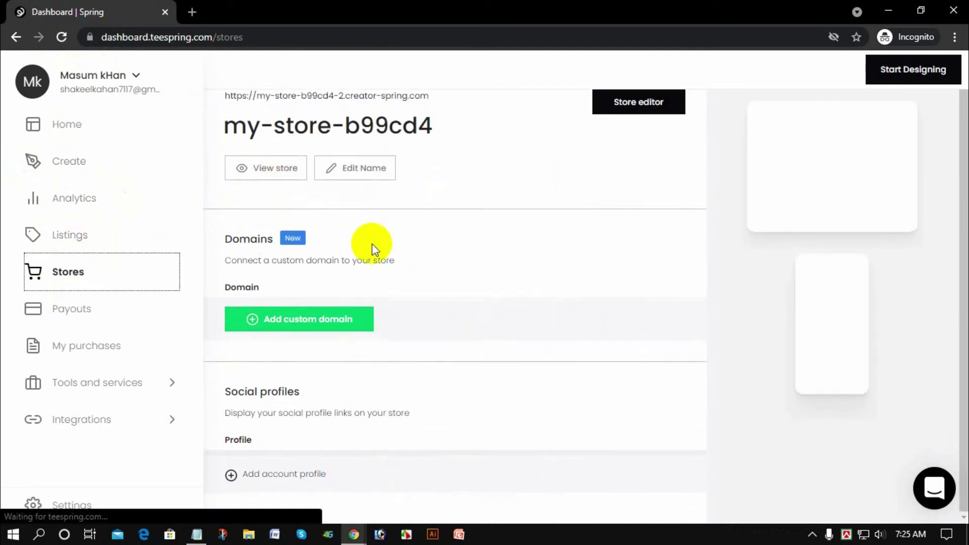
scroll(372, 244, up, 1)
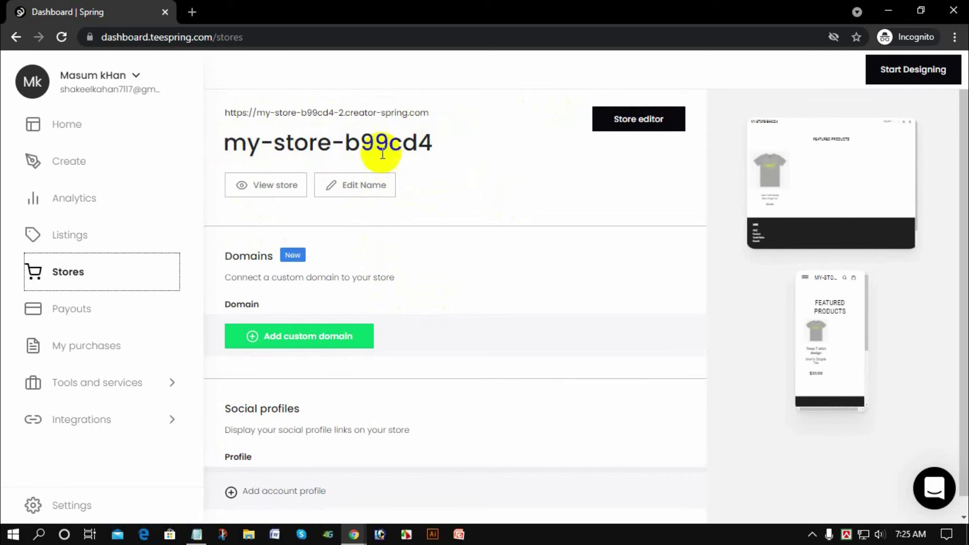
- Replace the store name my-store-b99cd4 with 't shirt pro'
click(376, 184)
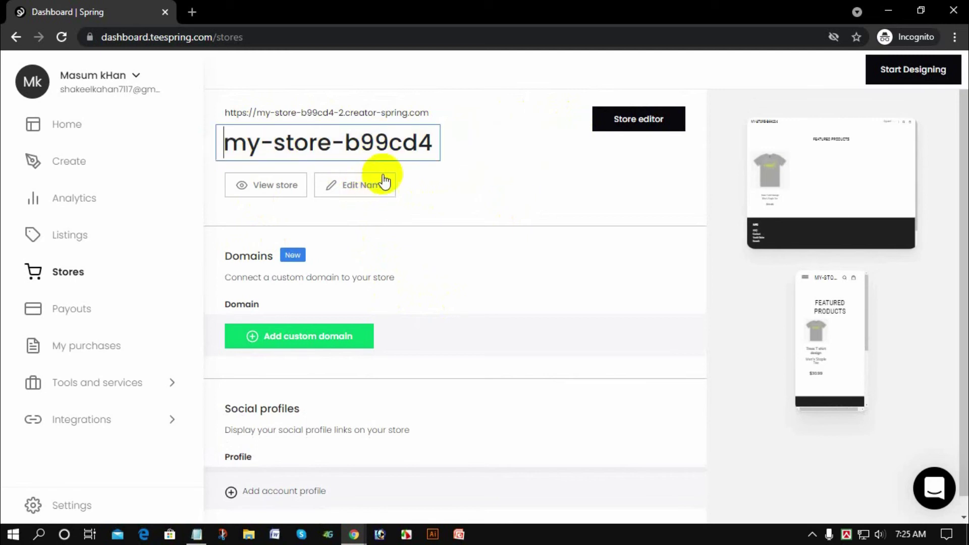
drag(221, 146, 478, 137)
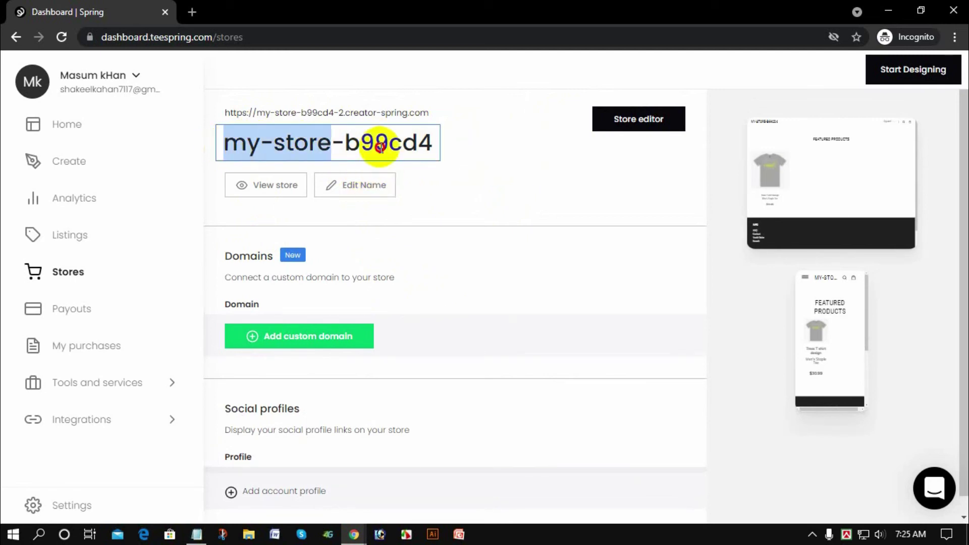
key(BackSpace)
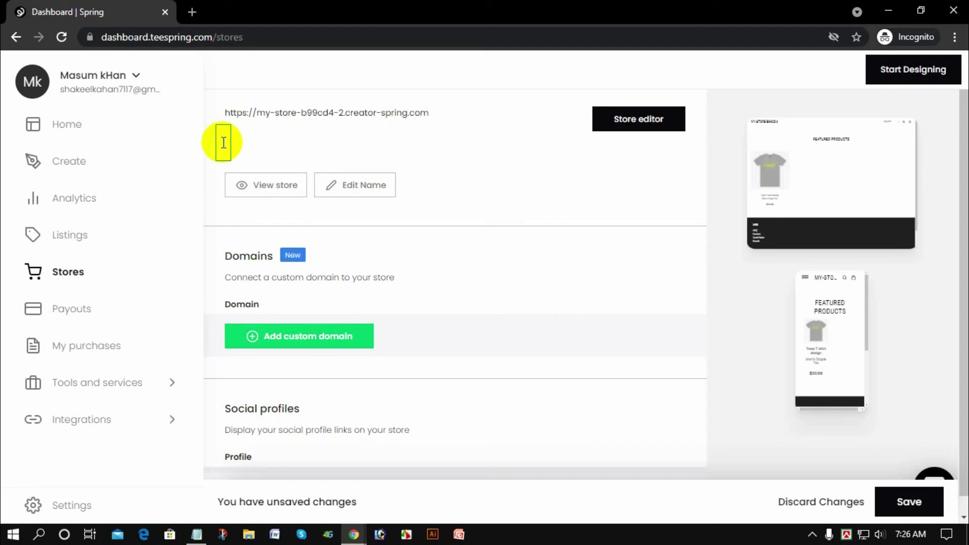
text(t s)
text(hirt )
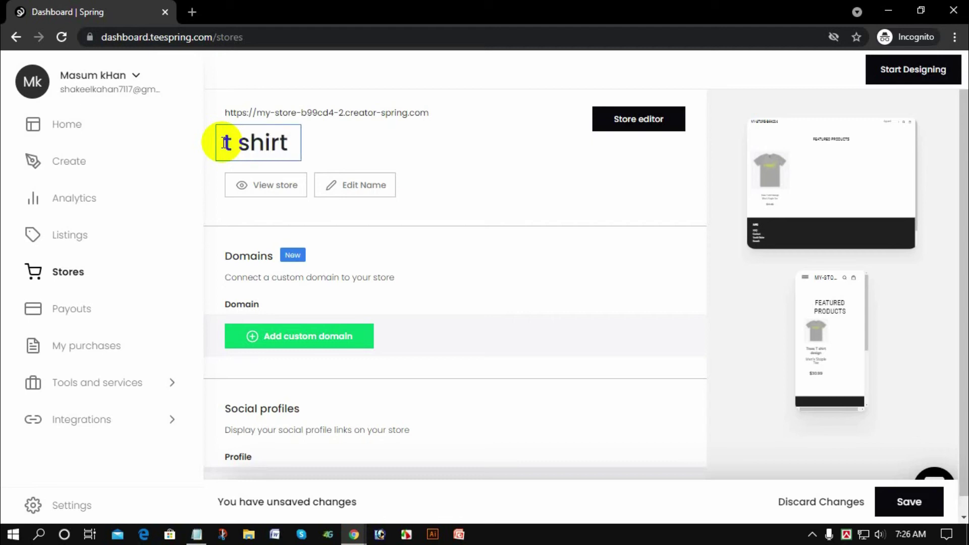
text(pro)
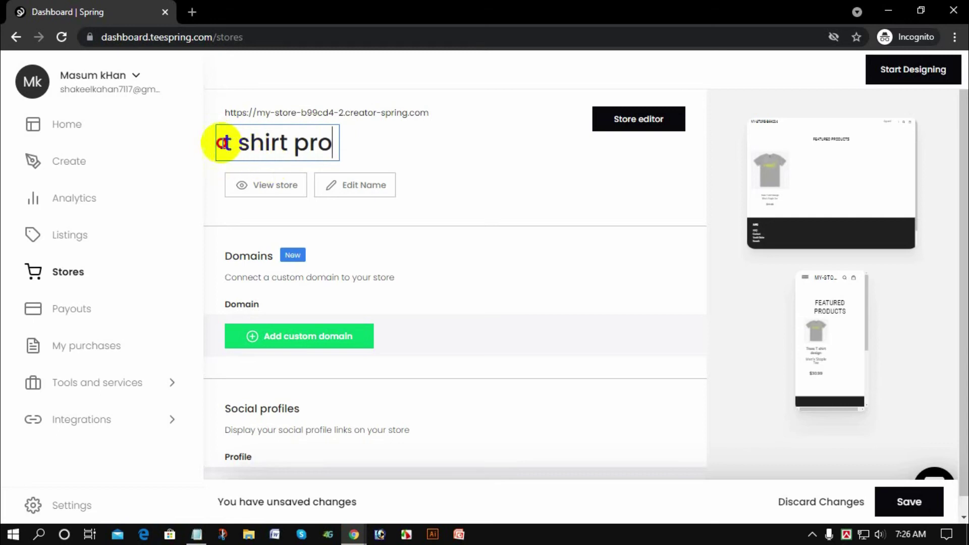
- Capitalise the store name to 'T Shirt Pro' and leave the field
double_click(218, 144)
text(T)
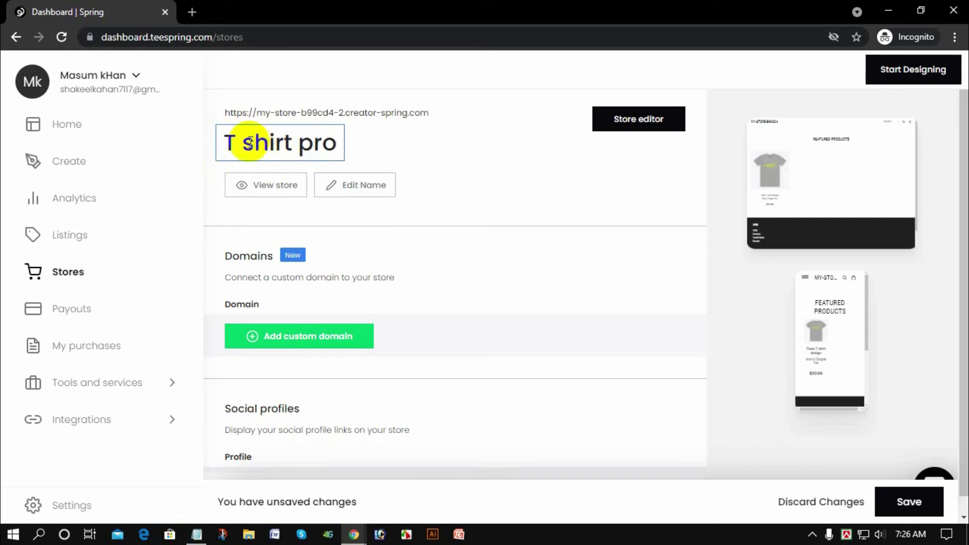
click(244, 143)
text(S)
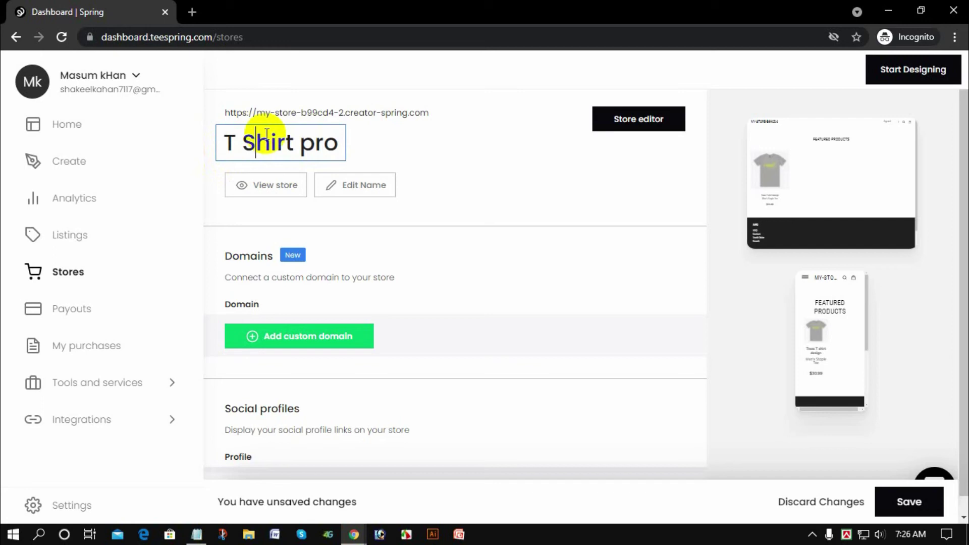
double_click(325, 136)
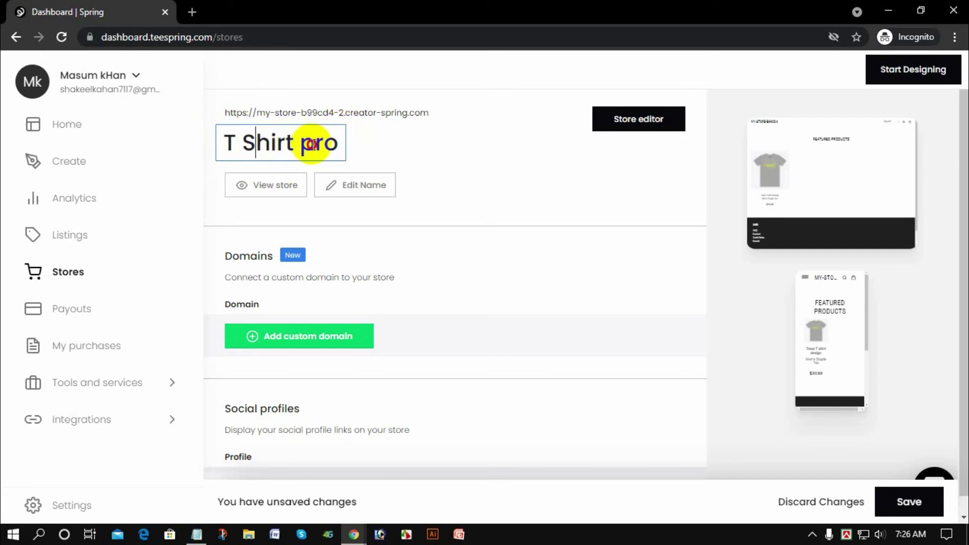
drag(314, 143, 303, 143)
text(P)
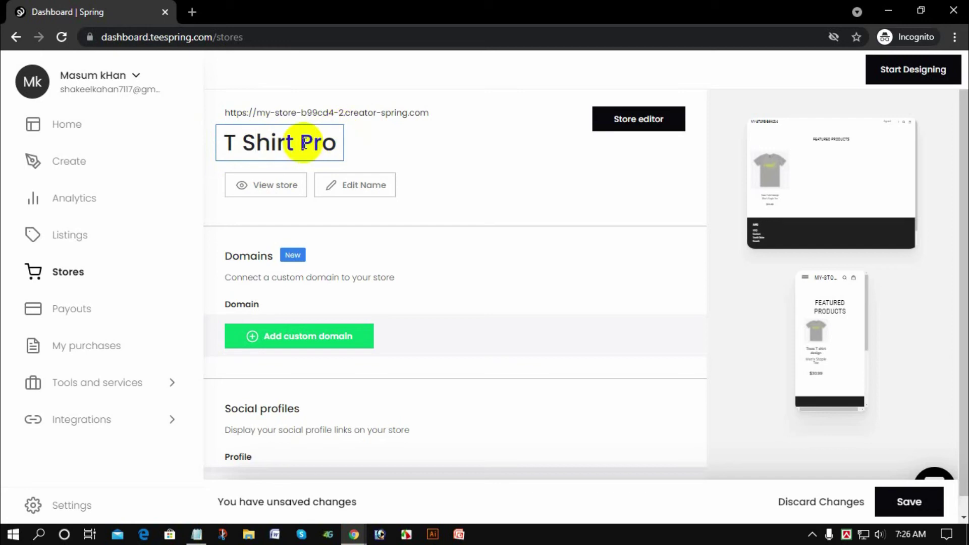
double_click(258, 132)
drag(225, 141, 337, 137)
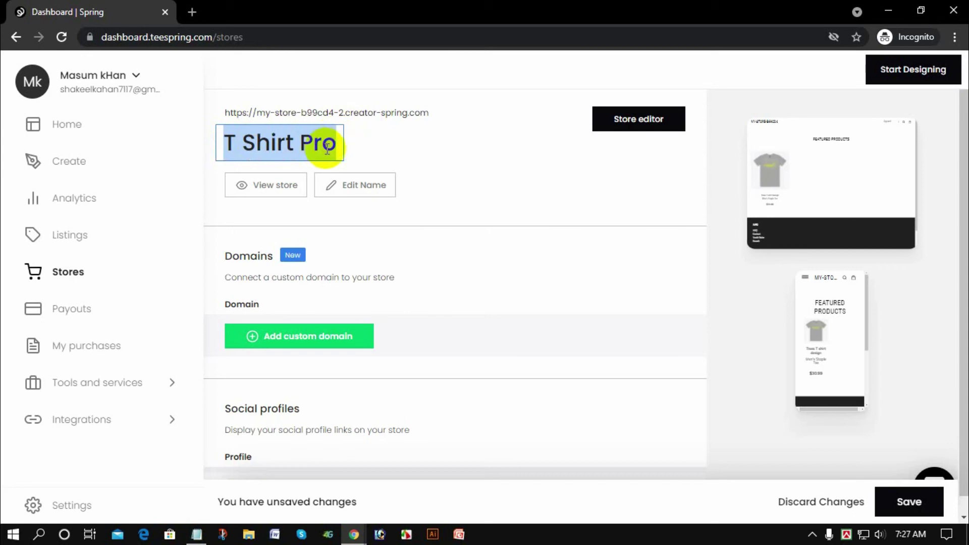
click(337, 151)
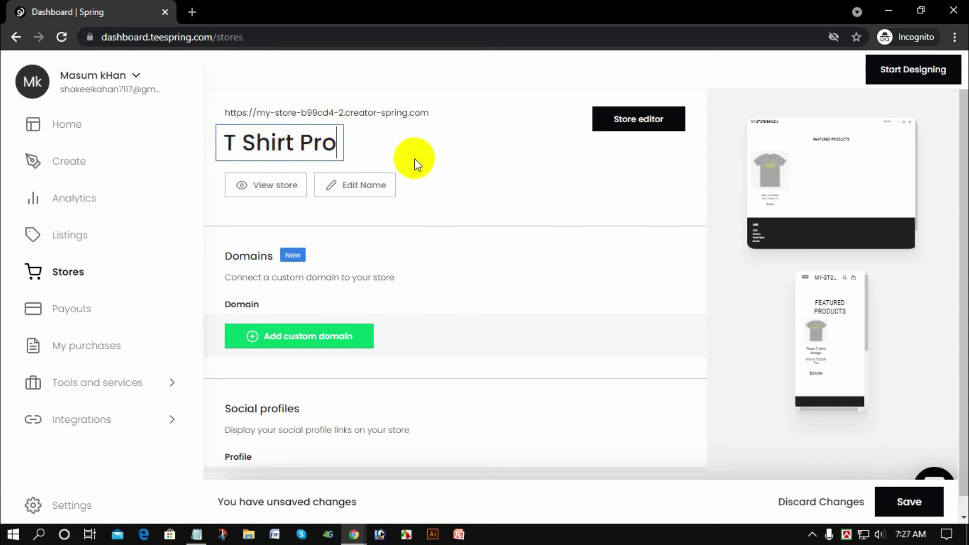
click(423, 147)
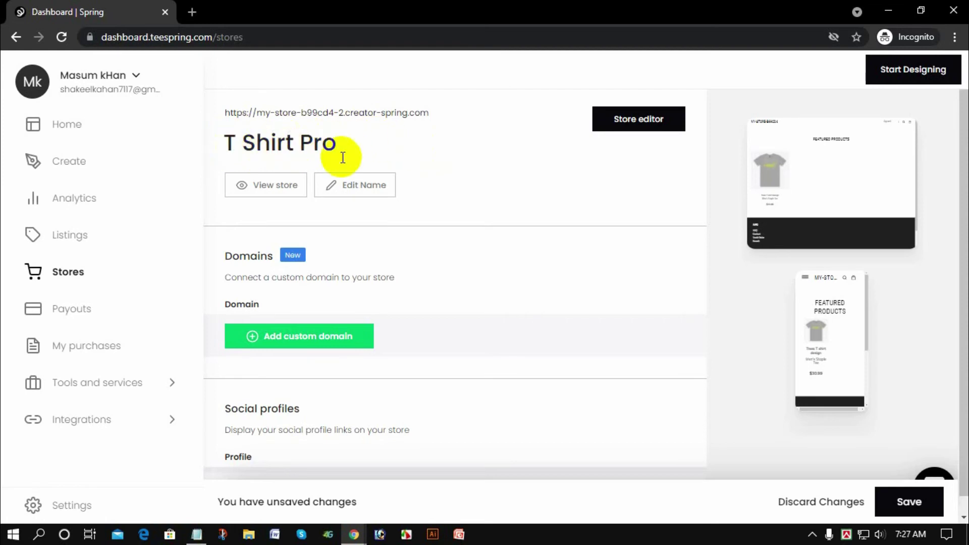
scroll(371, 160, down, 1)
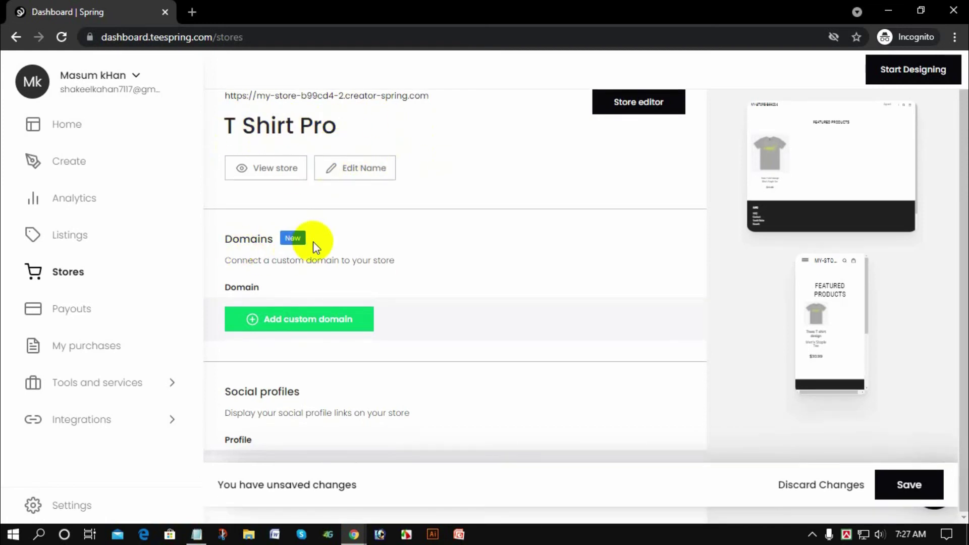
- Save the store name 'T Shirt Pro', then cancel adding a Facebook social profile
click(153, 17)
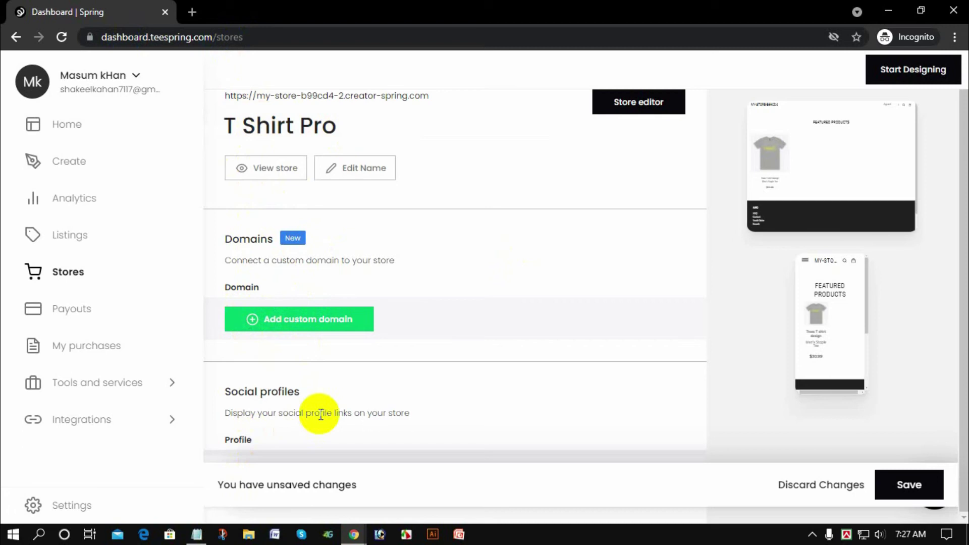
click(908, 487)
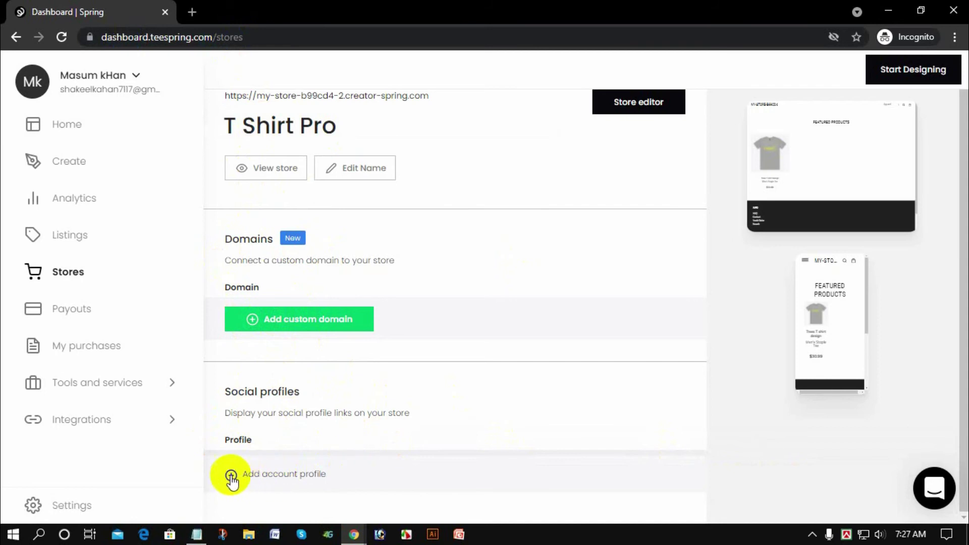
click(251, 477)
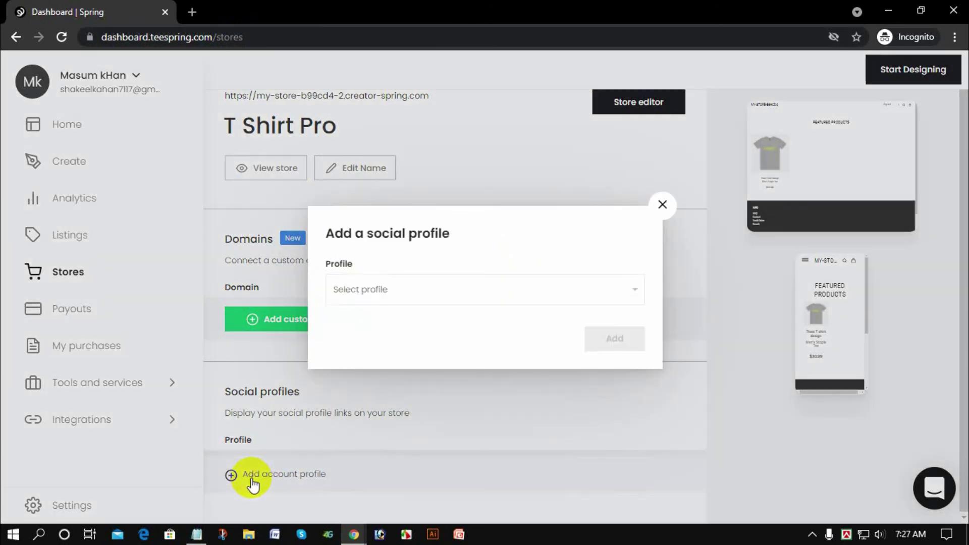
click(352, 297)
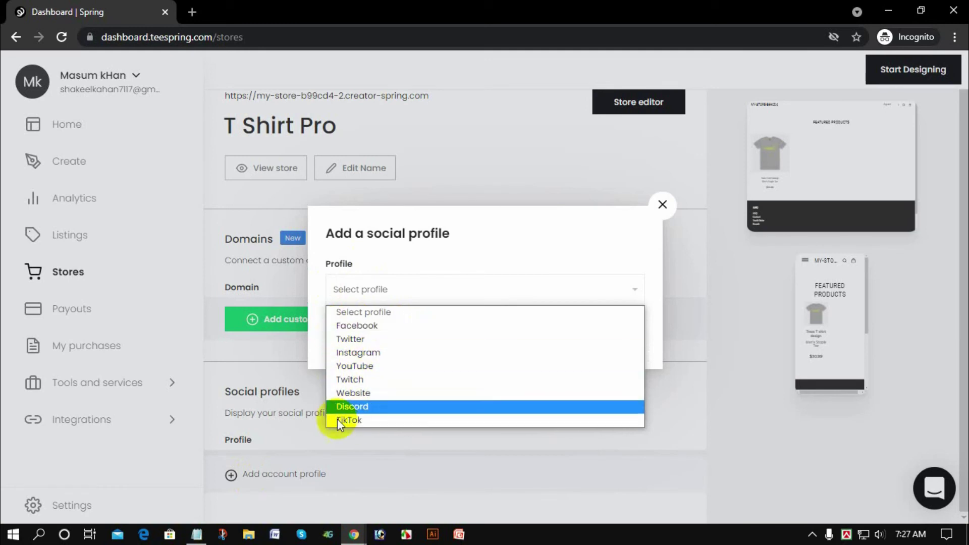
click(356, 326)
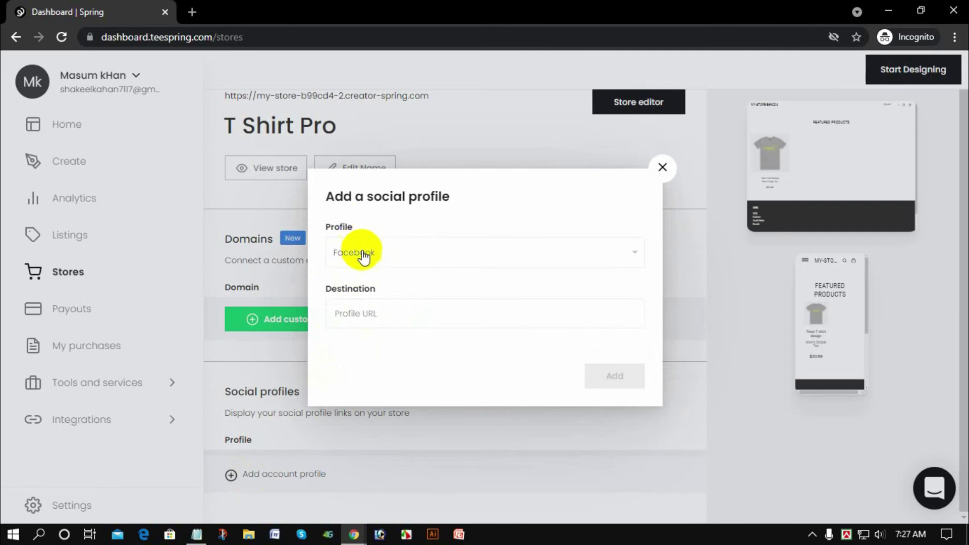
click(350, 312)
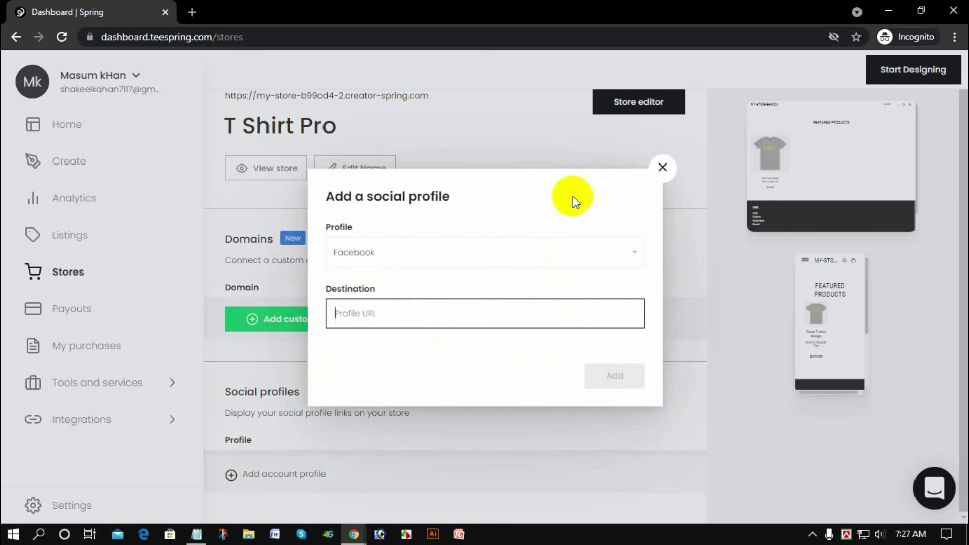
click(662, 167)
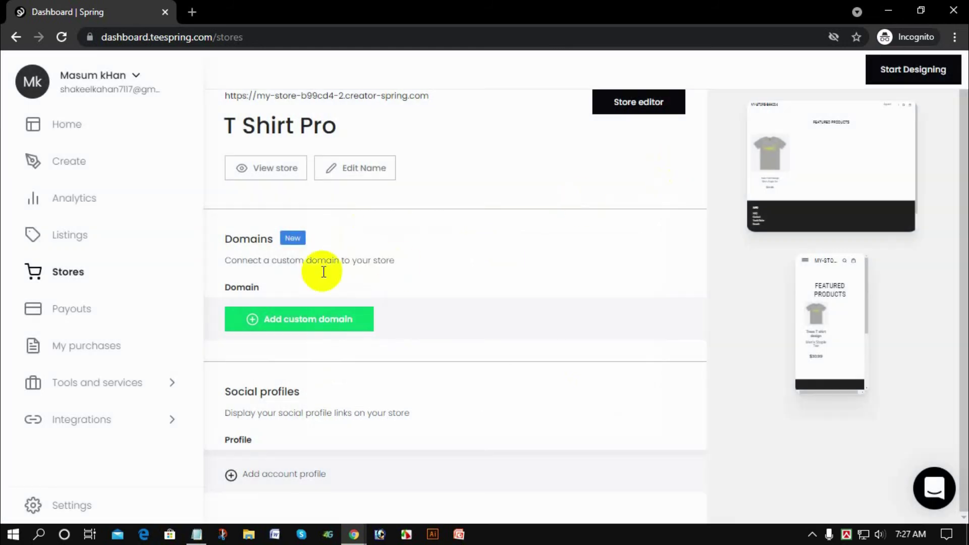
scroll(371, 384, up, 1)
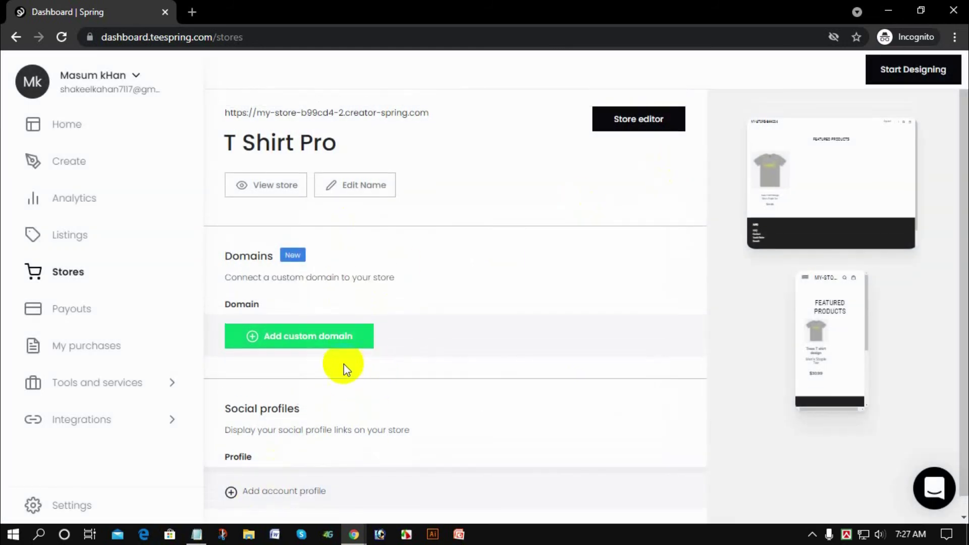
- Preview the live T Shirt Pro storefront with the $30.99 Trees tee, then close it
click(272, 188)
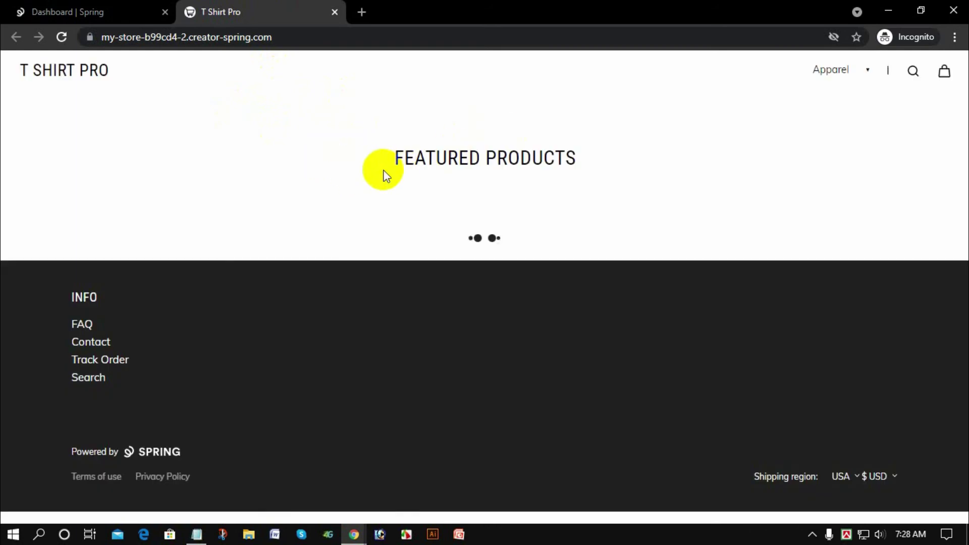
scroll(654, 266, down, 5)
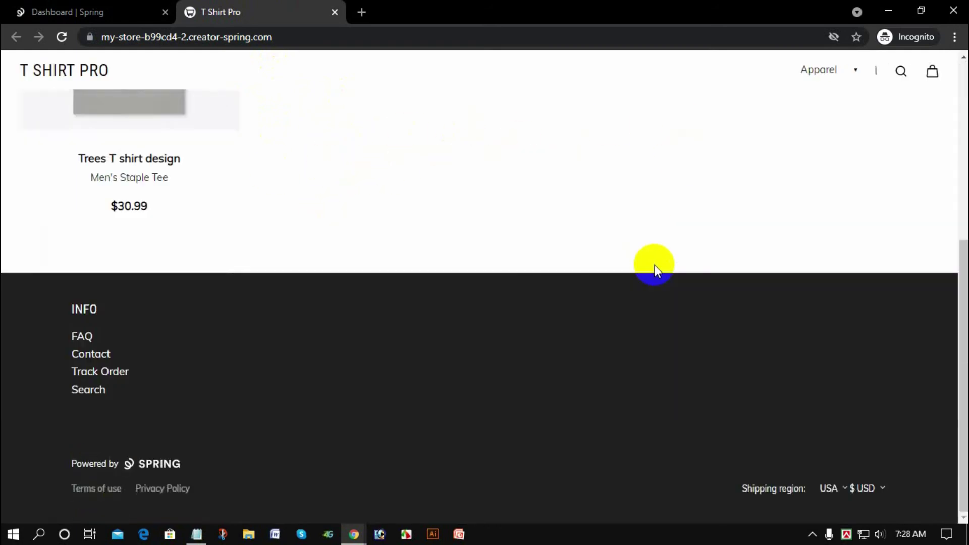
scroll(654, 266, up, 5)
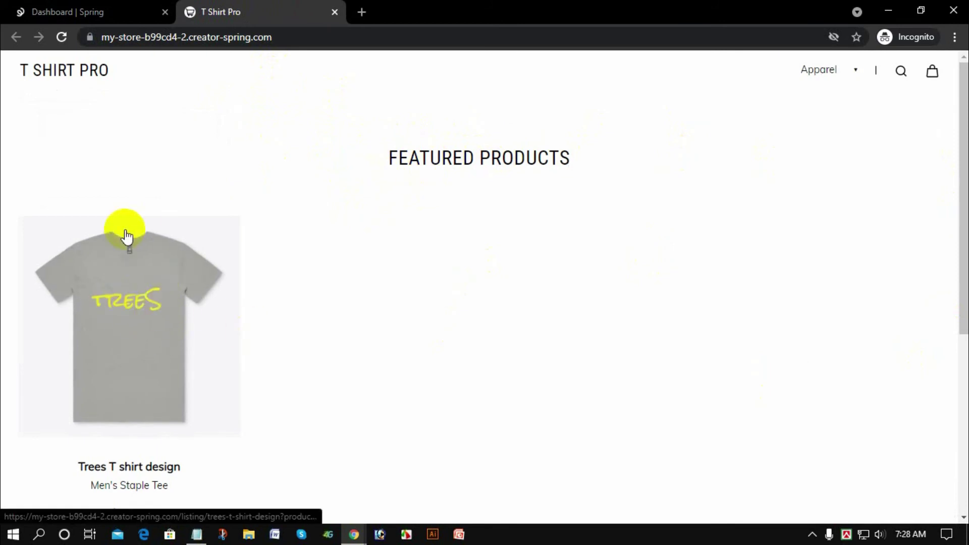
scroll(119, 318, down, 3)
scroll(214, 135, up, 3)
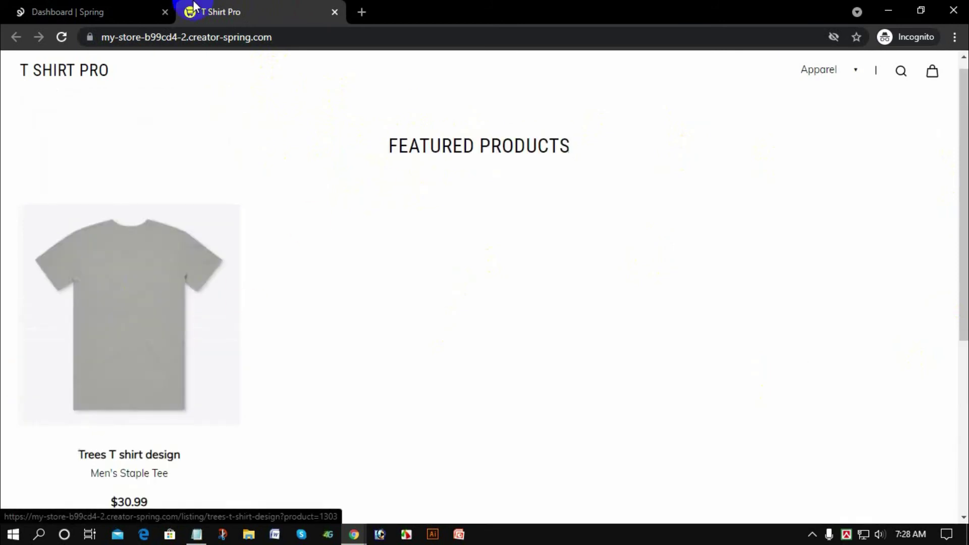
click(335, 12)
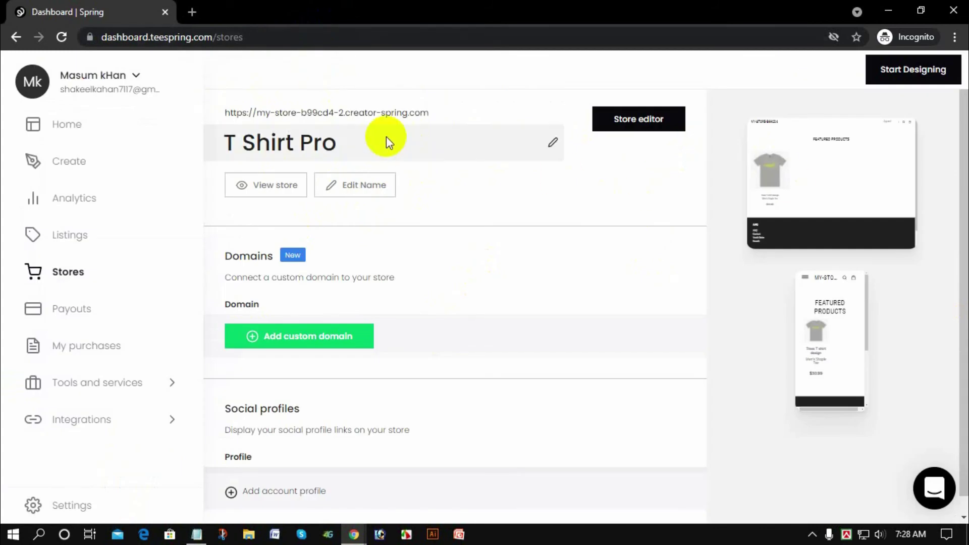
- Open the store editor and check the mobile preview before returning to desktop view
click(641, 121)
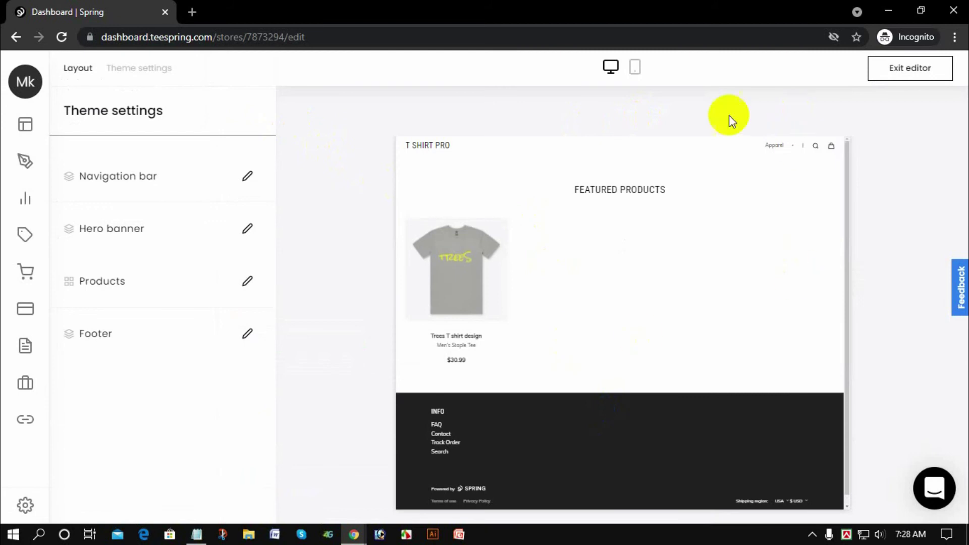
click(637, 72)
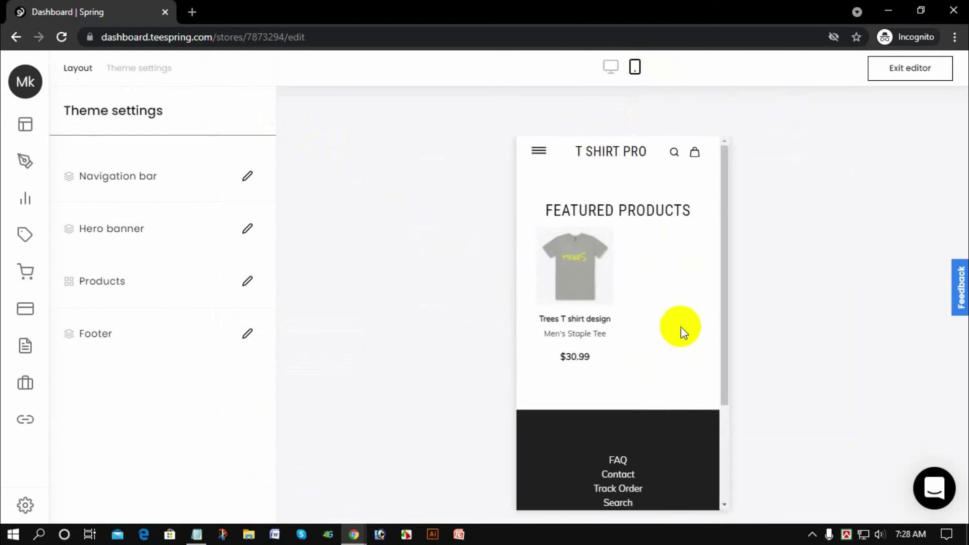
scroll(679, 245, down, 3)
scroll(679, 245, up, 3)
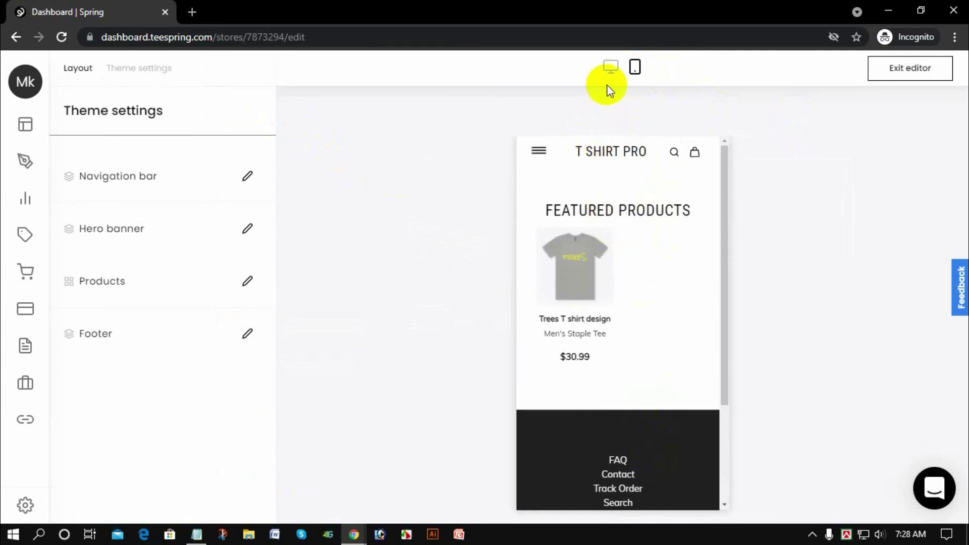
click(619, 71)
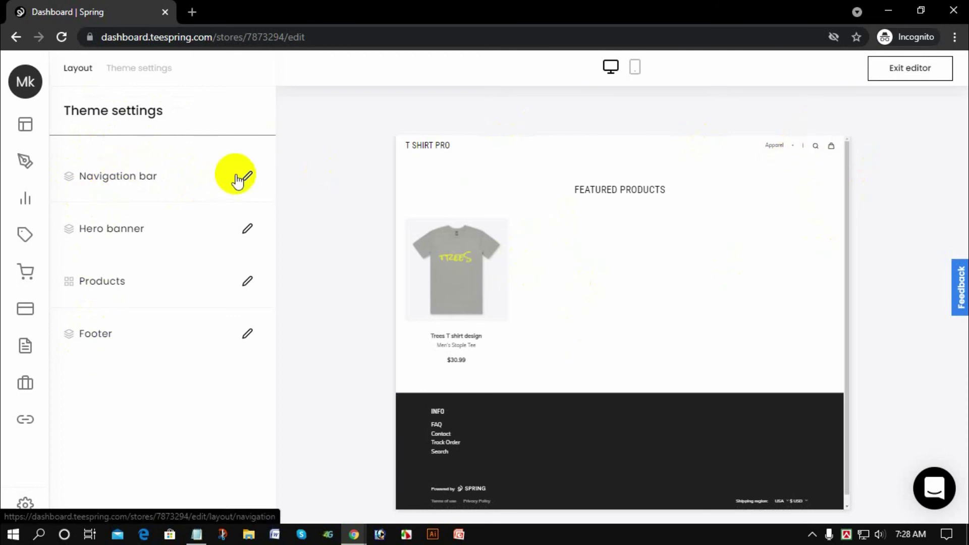
- Upload a portrait photo as the navigation bar logo
click(249, 174)
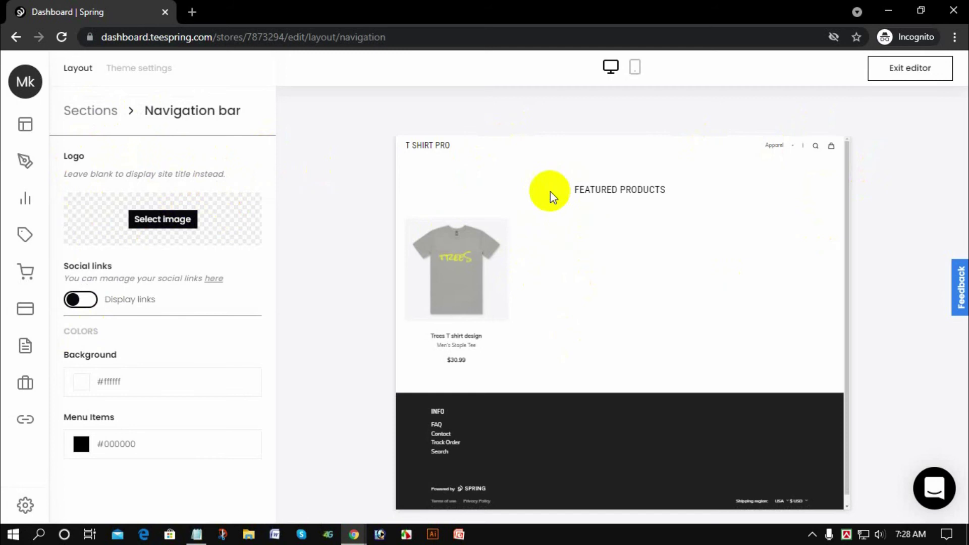
double_click(153, 221)
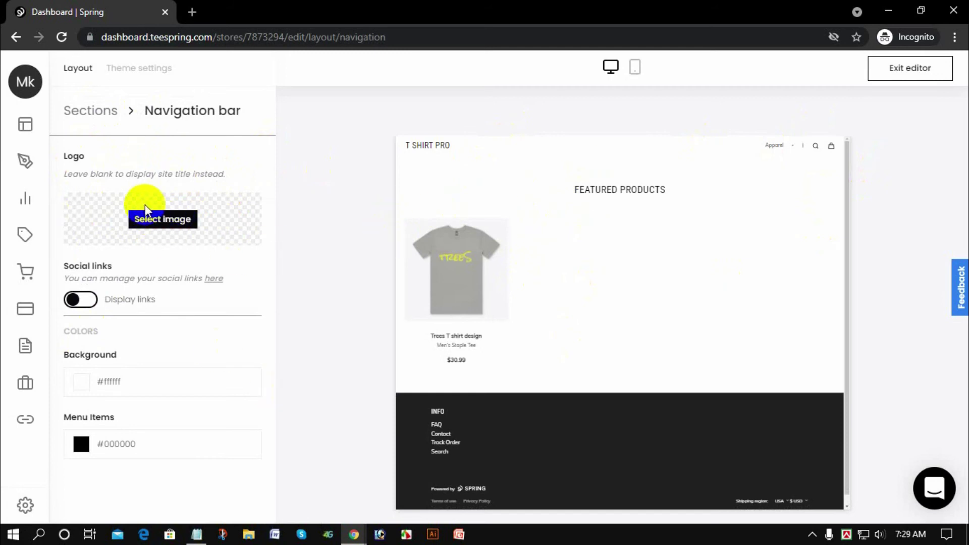
double_click(143, 222)
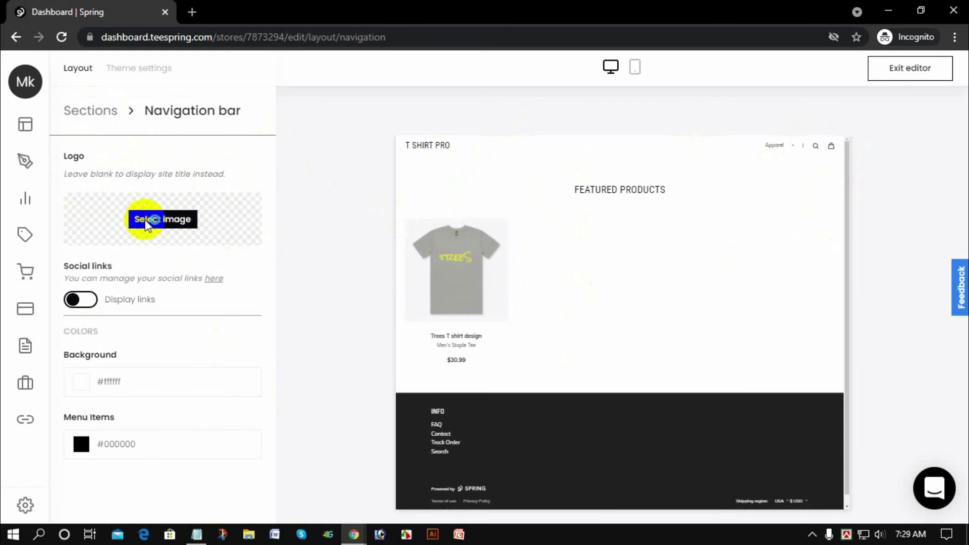
click(144, 222)
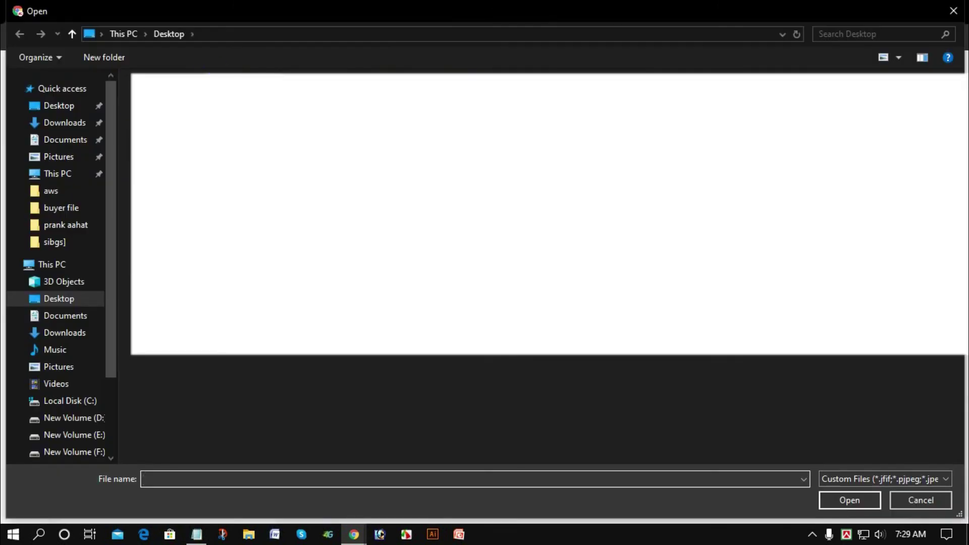
text(17  image adept masum .jpg)
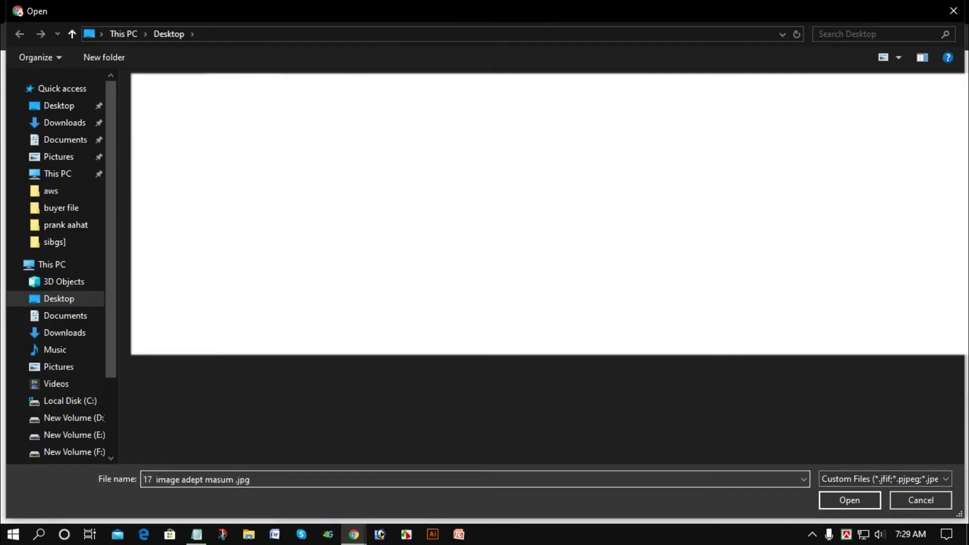
key(Return)
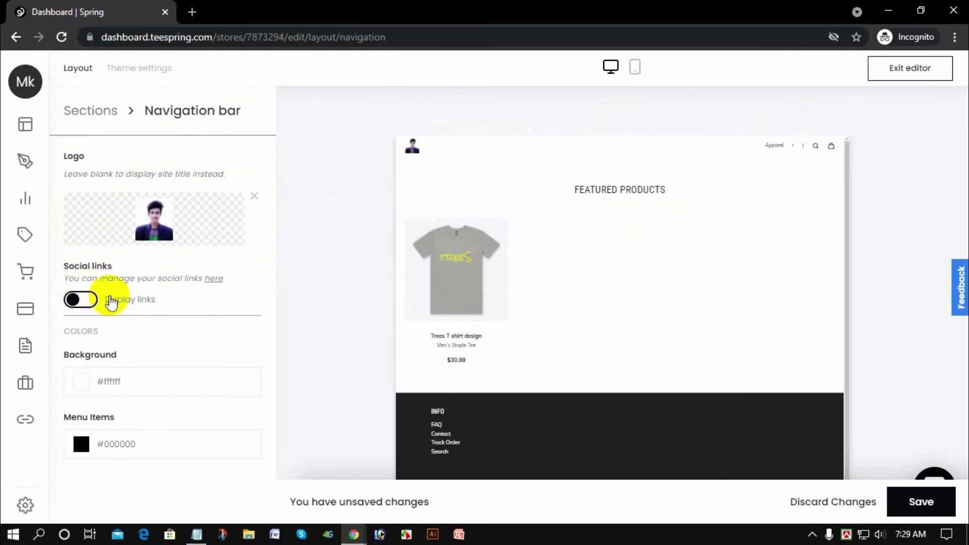
- Turn the navigation bar's Display links on and back off
click(90, 300)
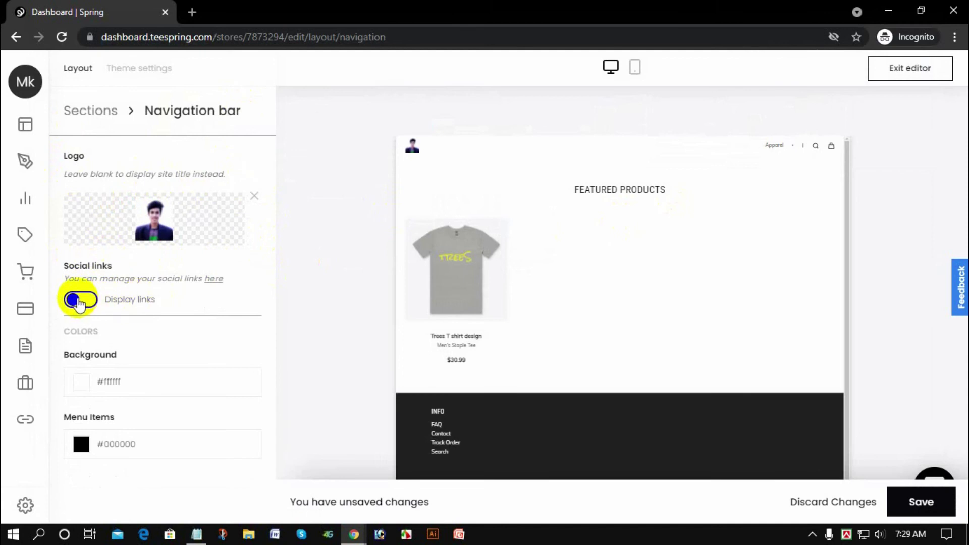
click(81, 301)
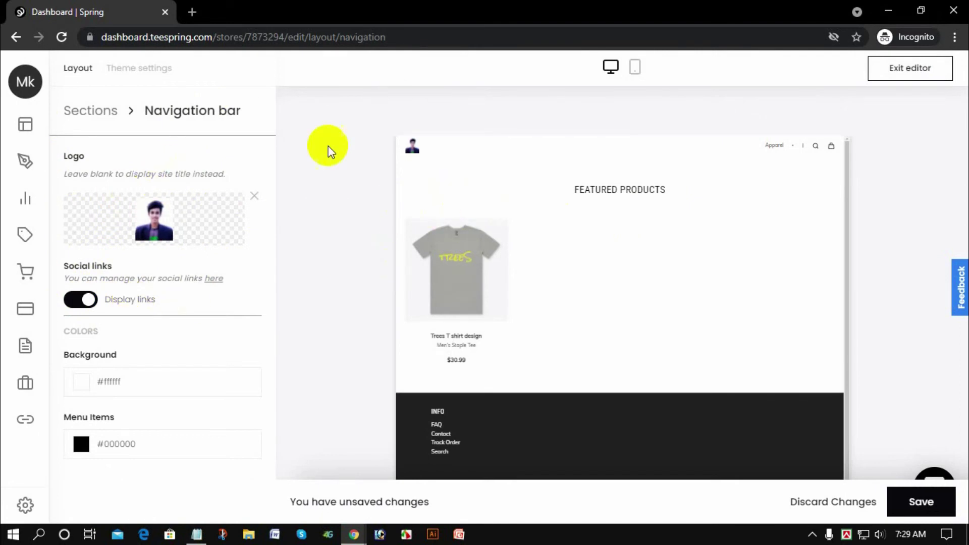
click(90, 302)
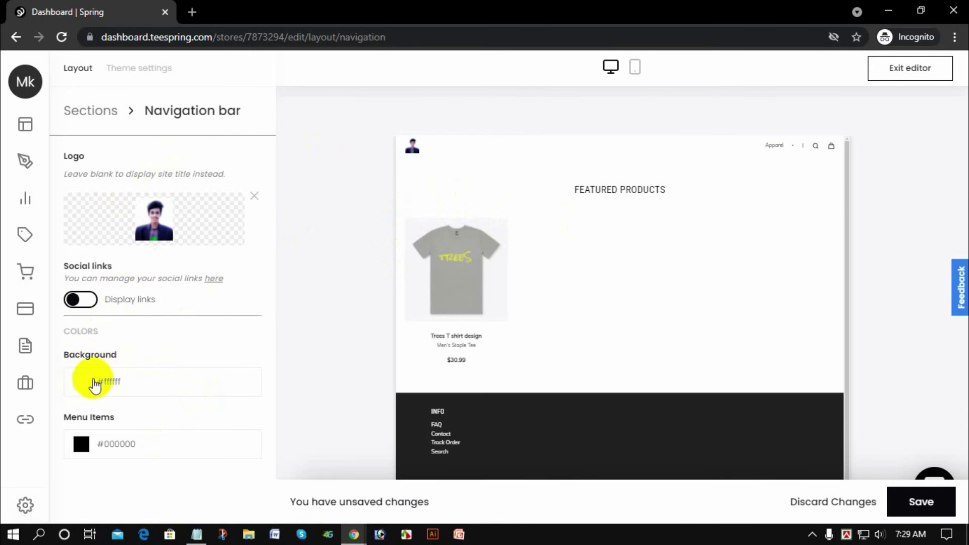
- Set the navigation bar background colour to bright yellow #ffff00
click(86, 384)
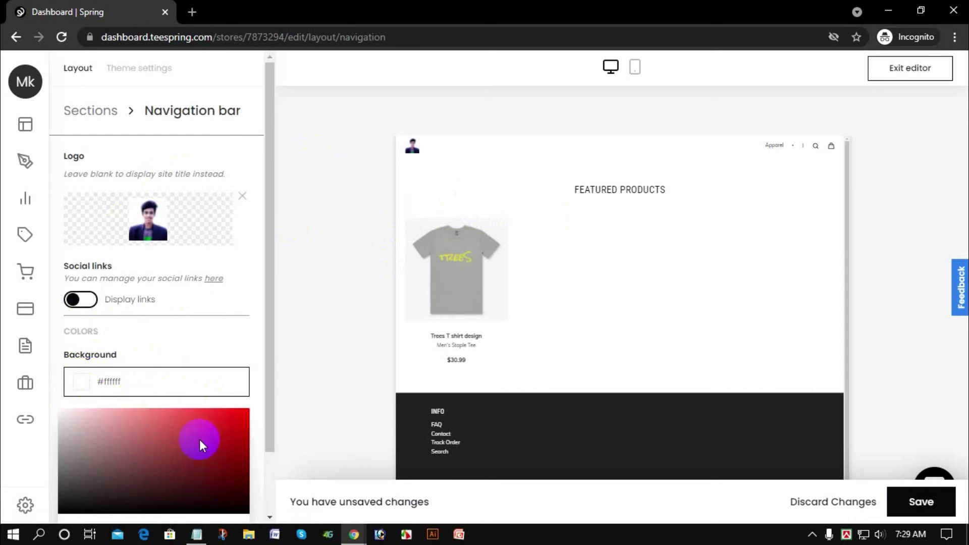
scroll(256, 323, down, 2)
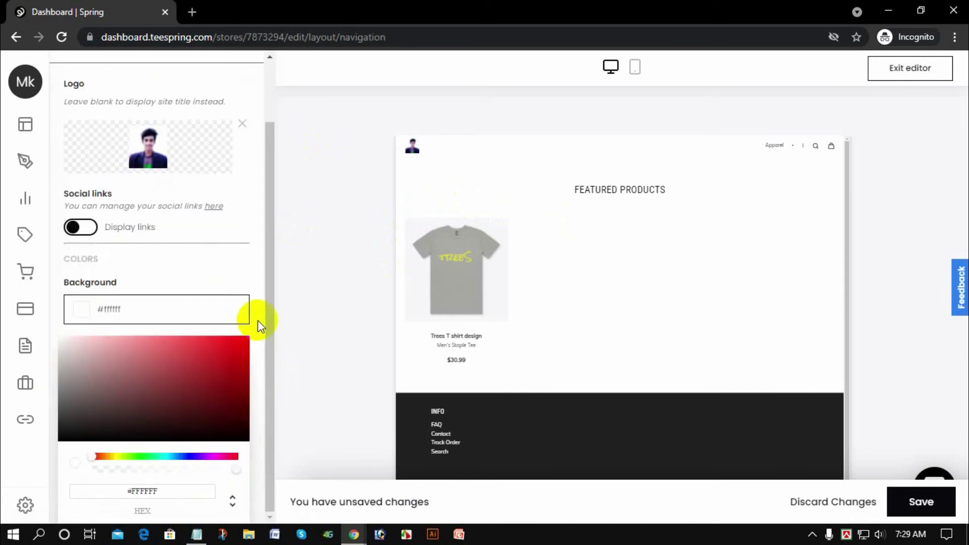
click(113, 456)
click(129, 344)
drag(148, 355, 472, 165)
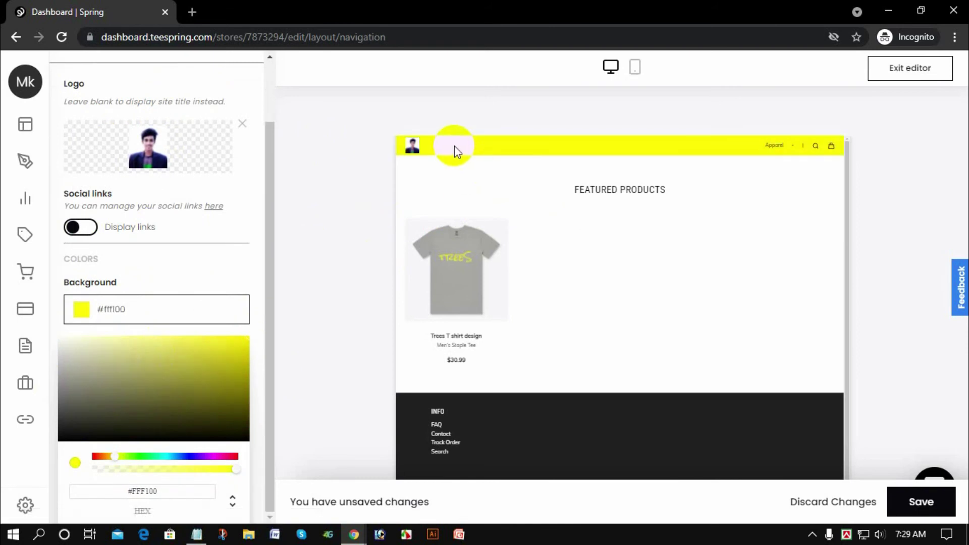
click(122, 354)
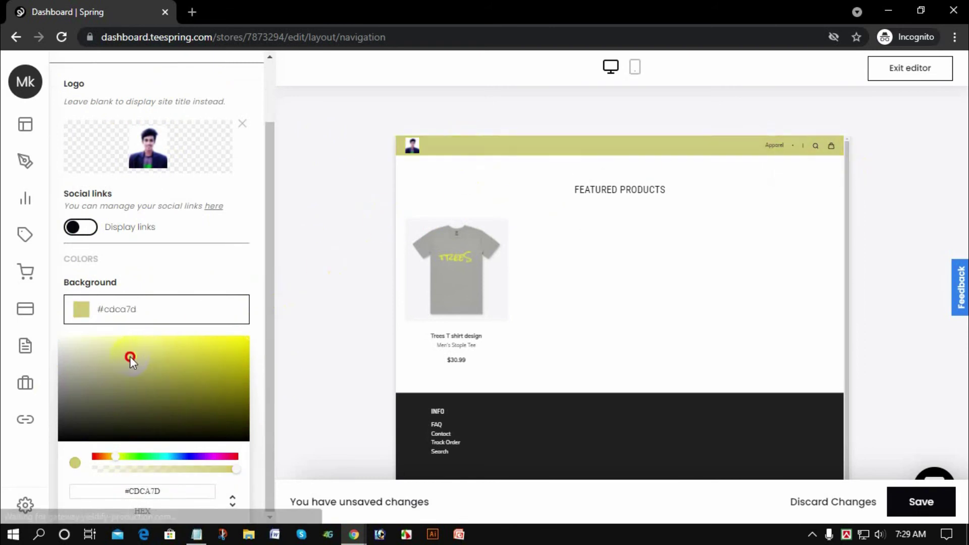
drag(226, 346, 228, 350)
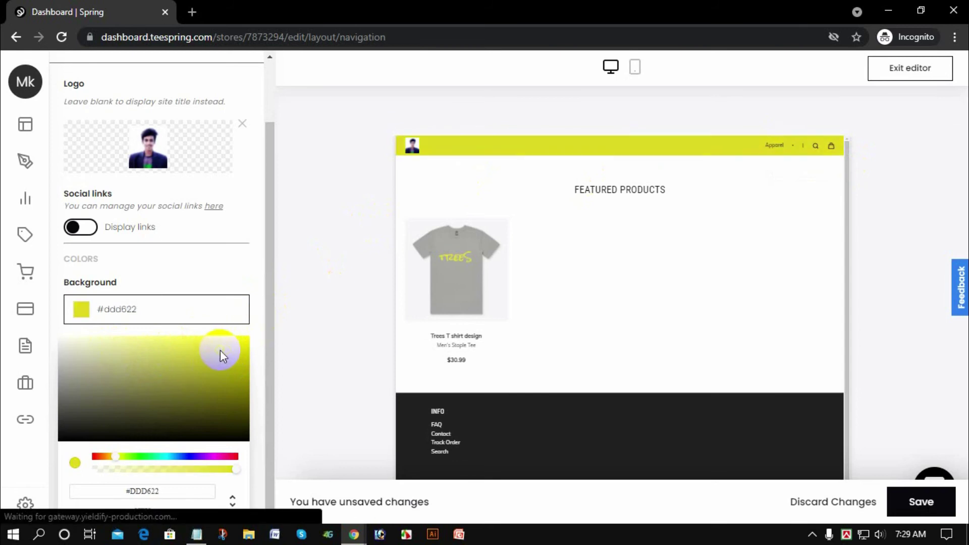
mouse_move(228, 350)
mouse_down()
mouse_move(212, 440)
mouse_move(212, 310)
mouse_up()
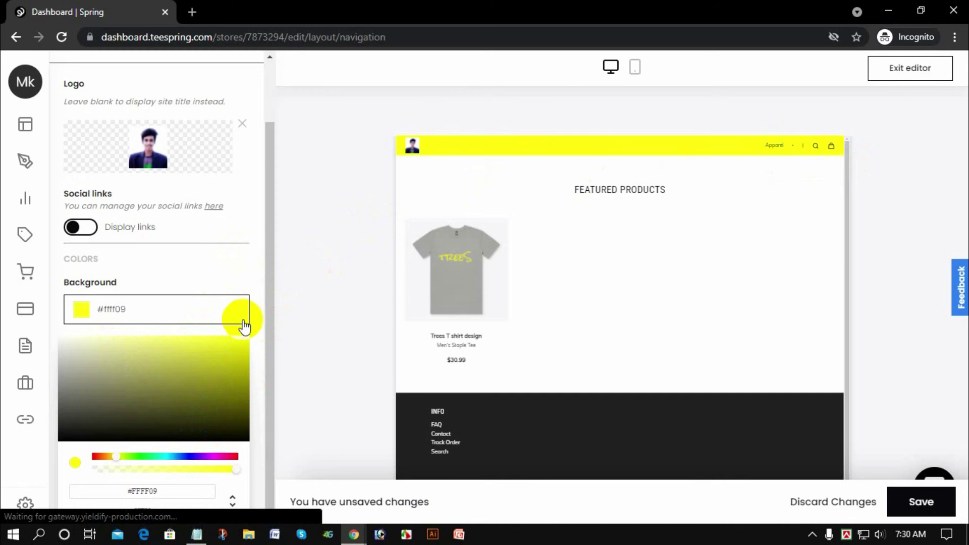
drag(245, 346, 137, 497)
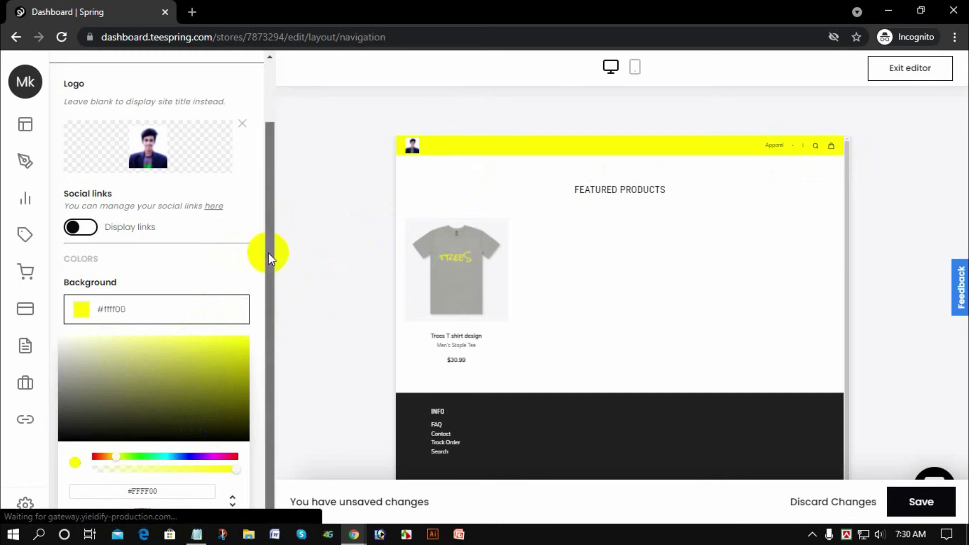
click(248, 258)
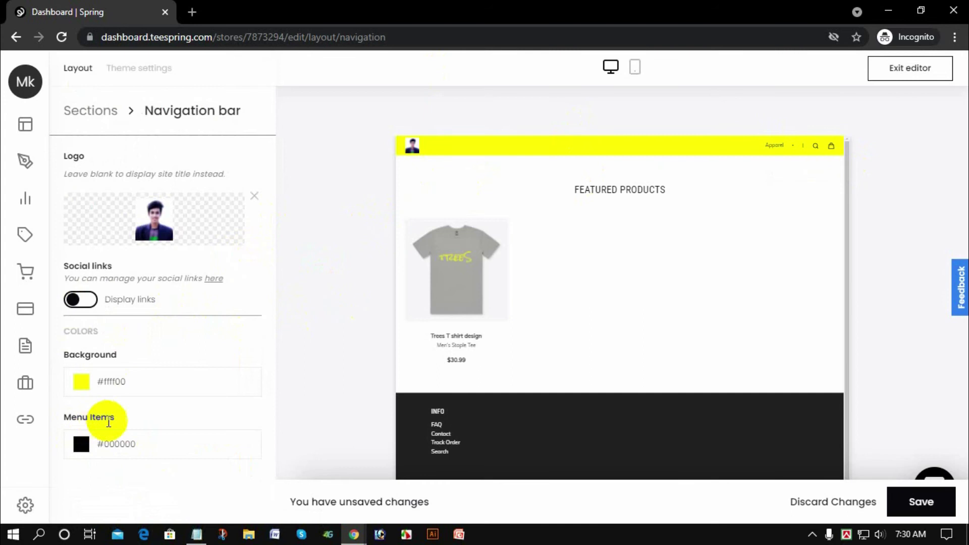
- Make the navigation bar menu items red #ff0000 and save the changes
click(77, 433)
mouse_move(135, 498)
mouse_down()
mouse_move(141, 464)
mouse_move(173, 510)
mouse_move(218, 472)
mouse_move(245, 486)
mouse_move(219, 507)
mouse_move(187, 507)
mouse_move(208, 500)
mouse_up()
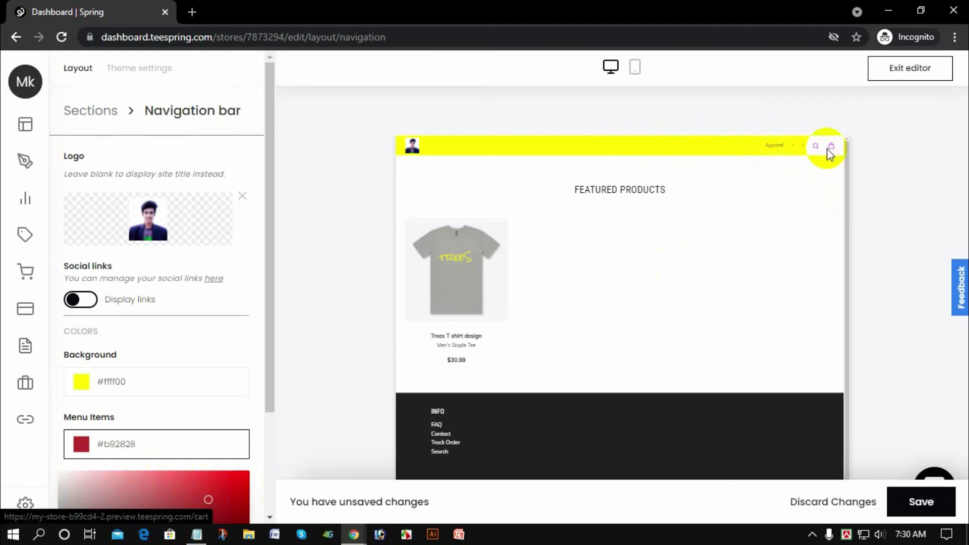
scroll(271, 425, down, 3)
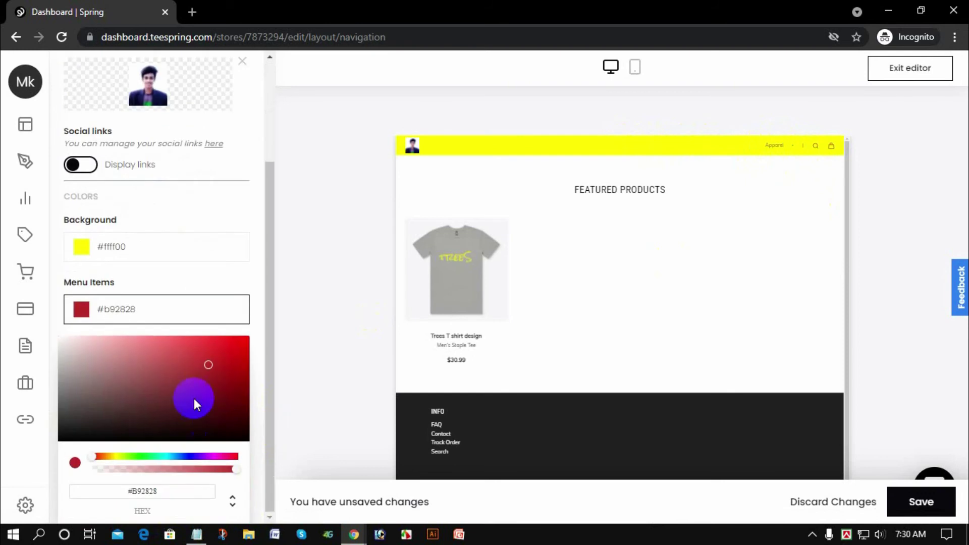
click(197, 401)
mouse_move(229, 438)
mouse_down()
mouse_move(218, 438)
mouse_move(229, 429)
mouse_up()
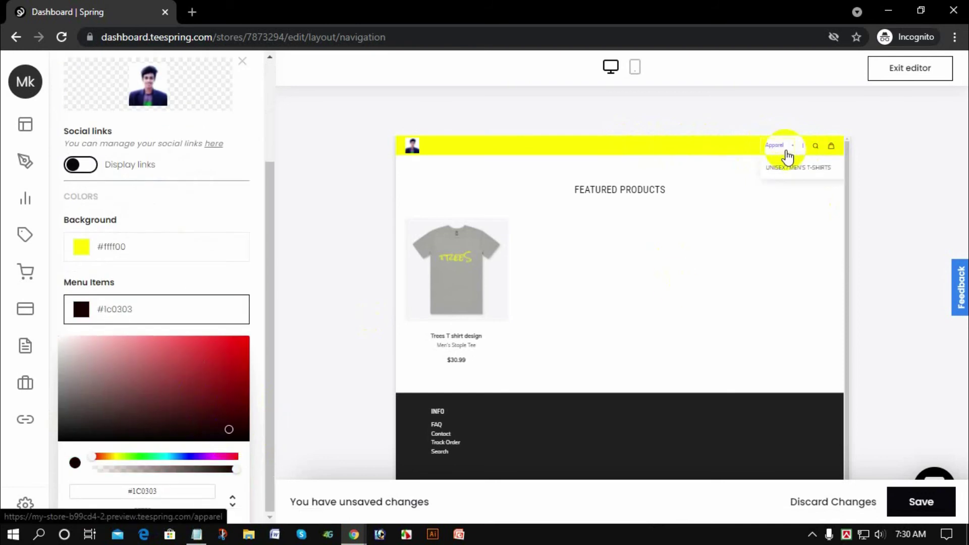
drag(788, 157, 247, 264)
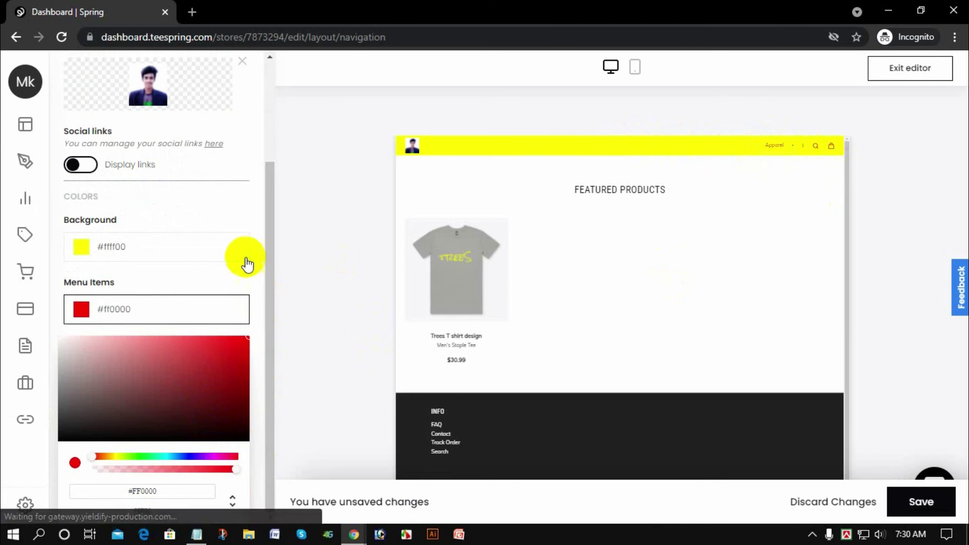
click(259, 243)
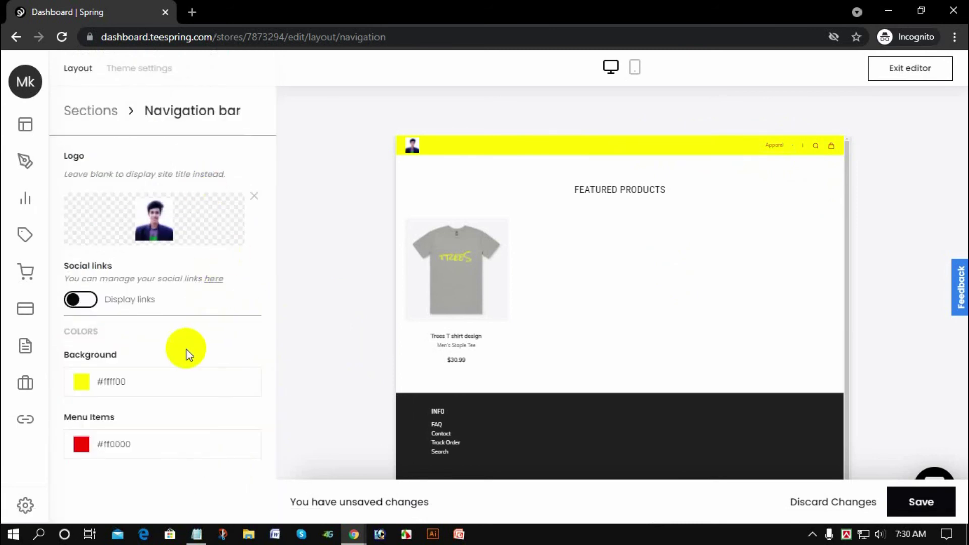
click(921, 503)
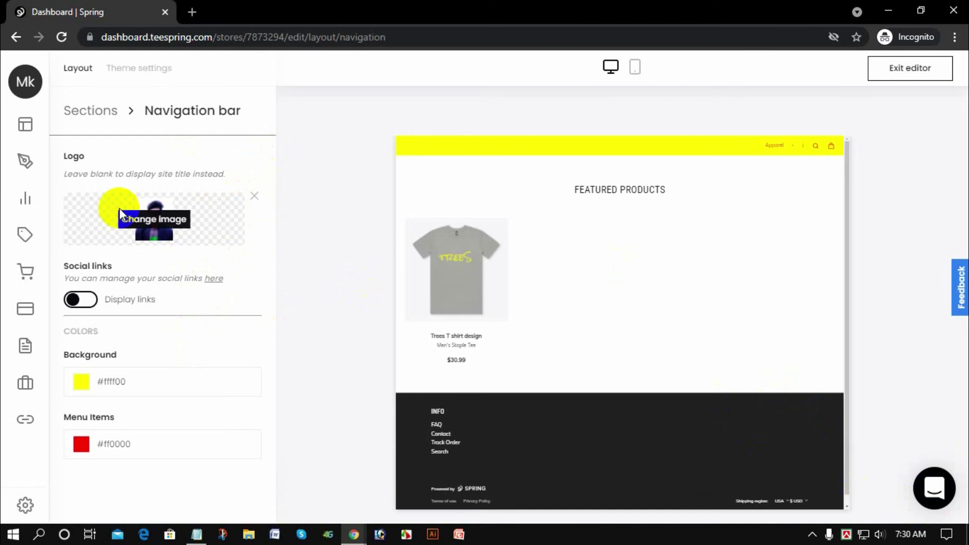
- Give the Hero banner the grass background image and save it
click(103, 115)
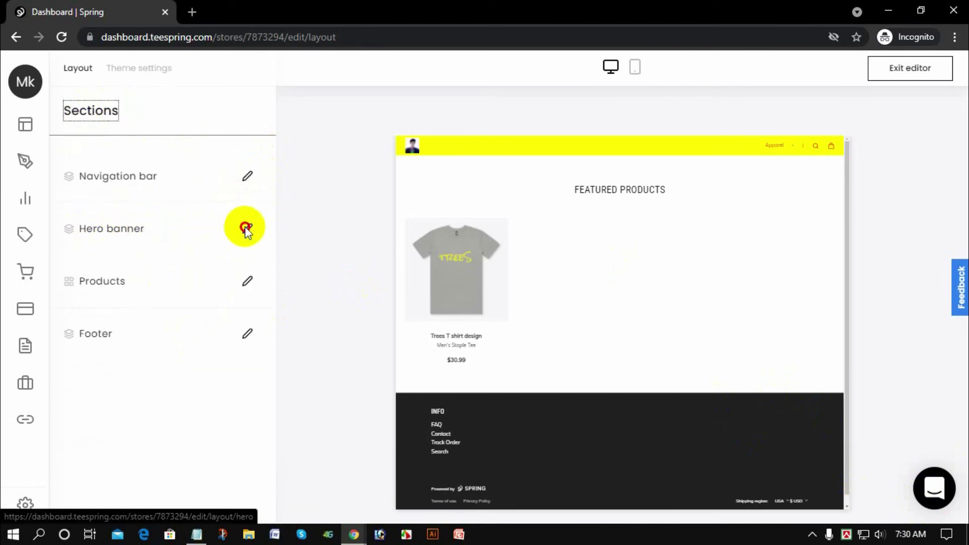
click(246, 228)
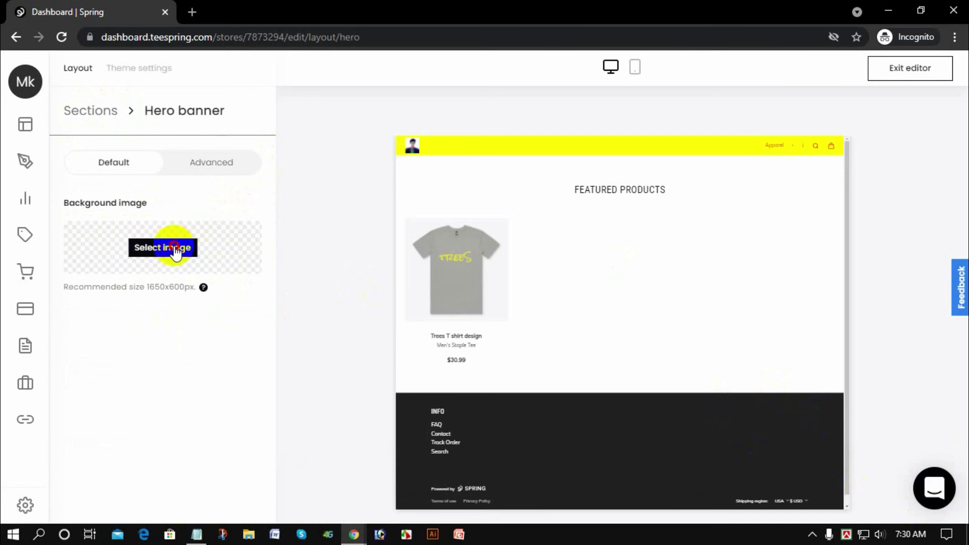
click(188, 212)
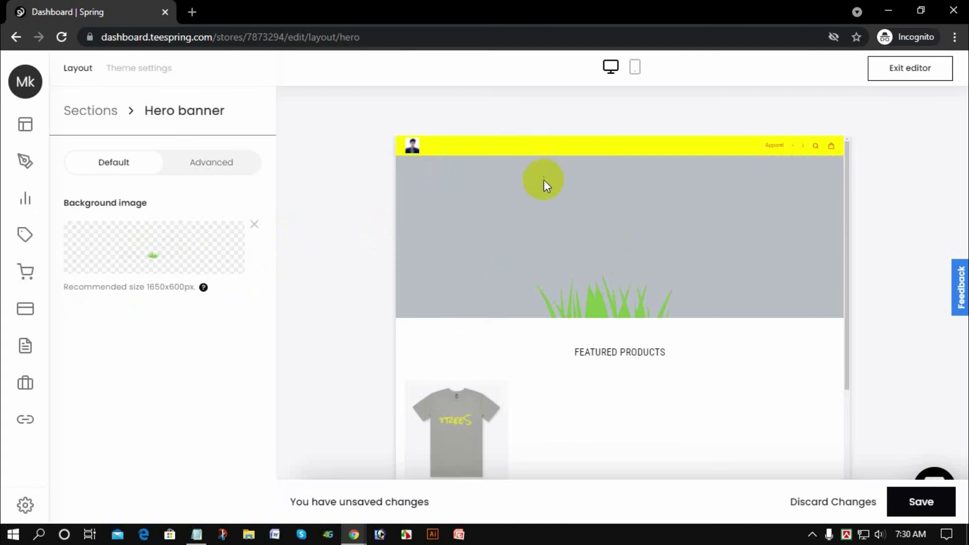
scroll(553, 267, down, 2)
scroll(554, 268, up, 2)
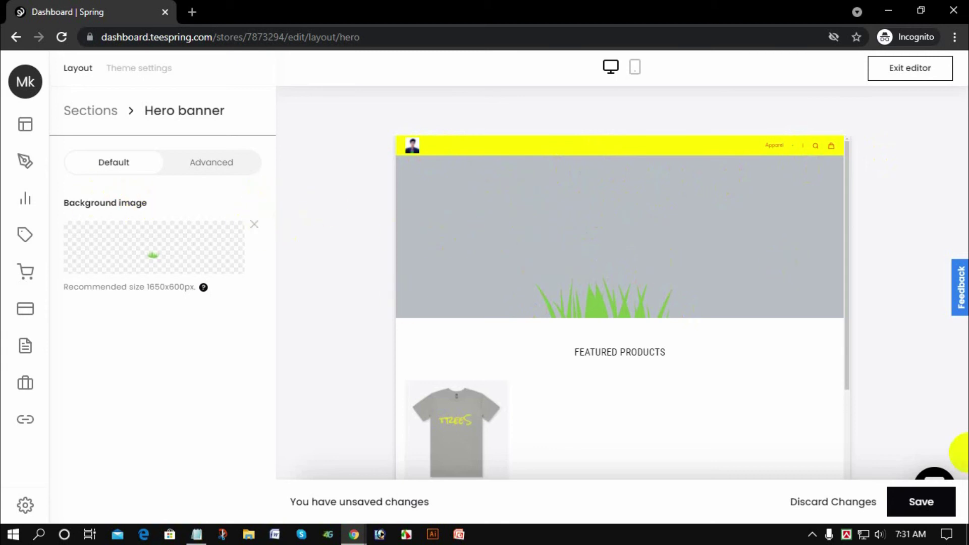
click(906, 503)
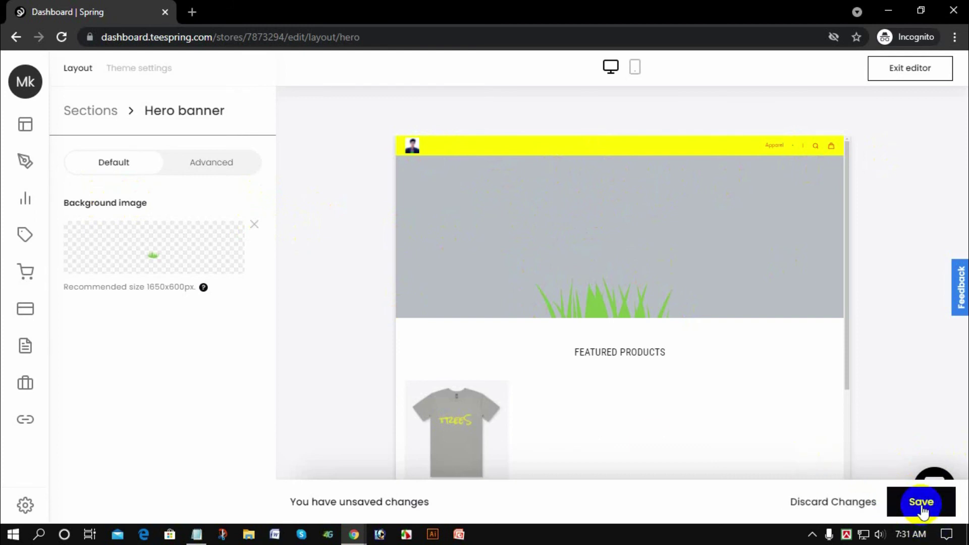
click(921, 502)
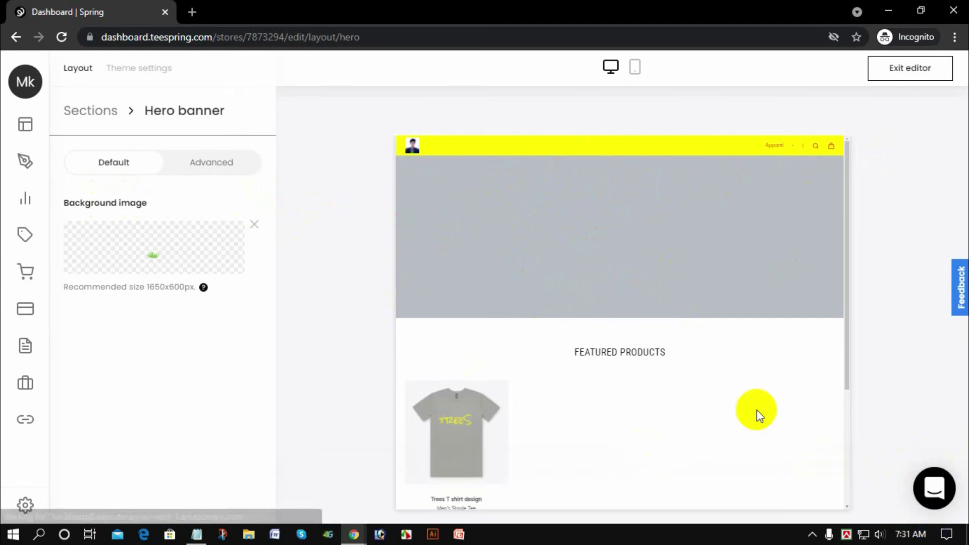
- Review the Products section's featured list, holding only the Trees T shirt, then open Footer settings
click(94, 114)
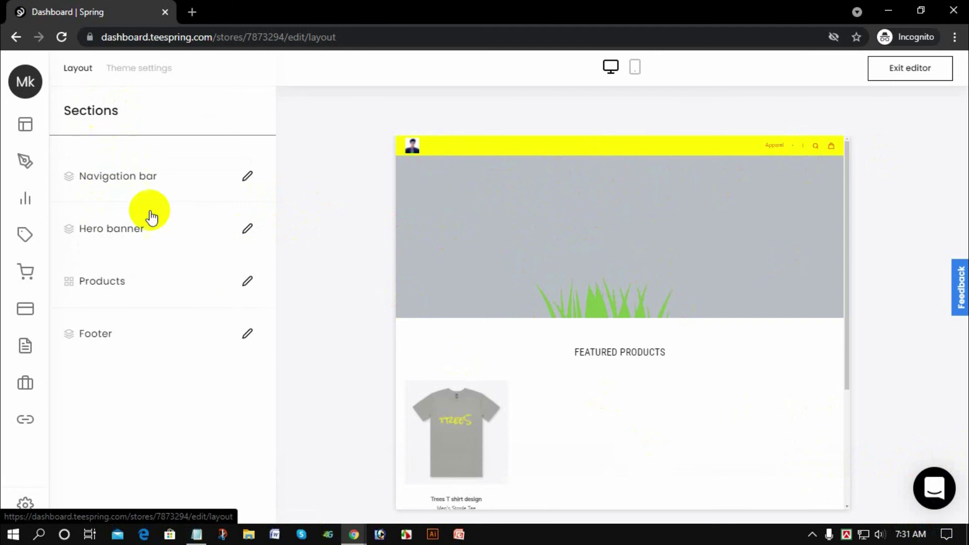
click(248, 283)
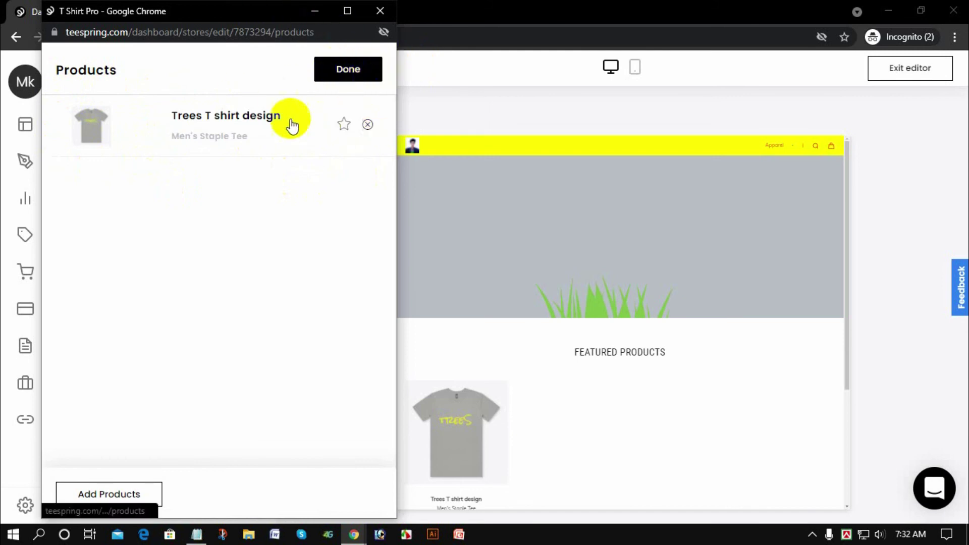
click(380, 7)
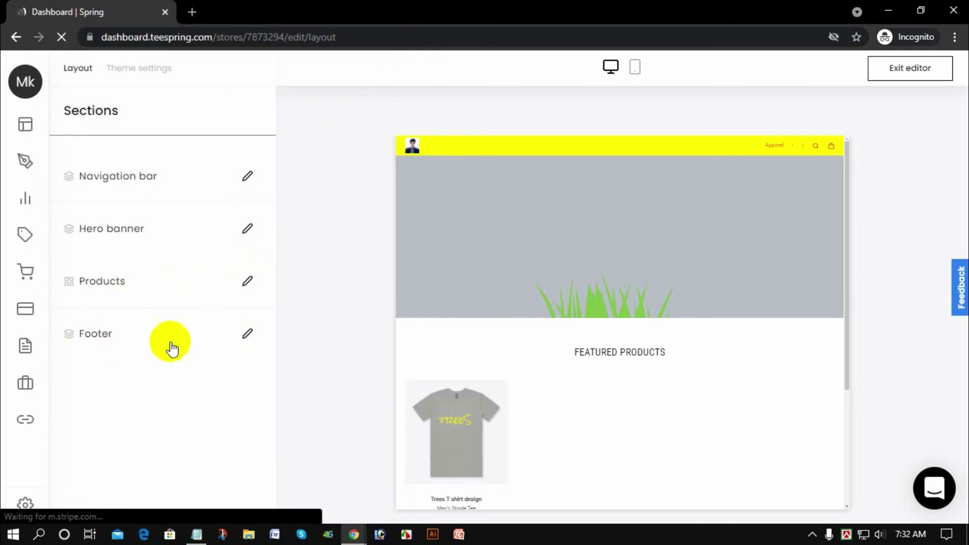
click(247, 334)
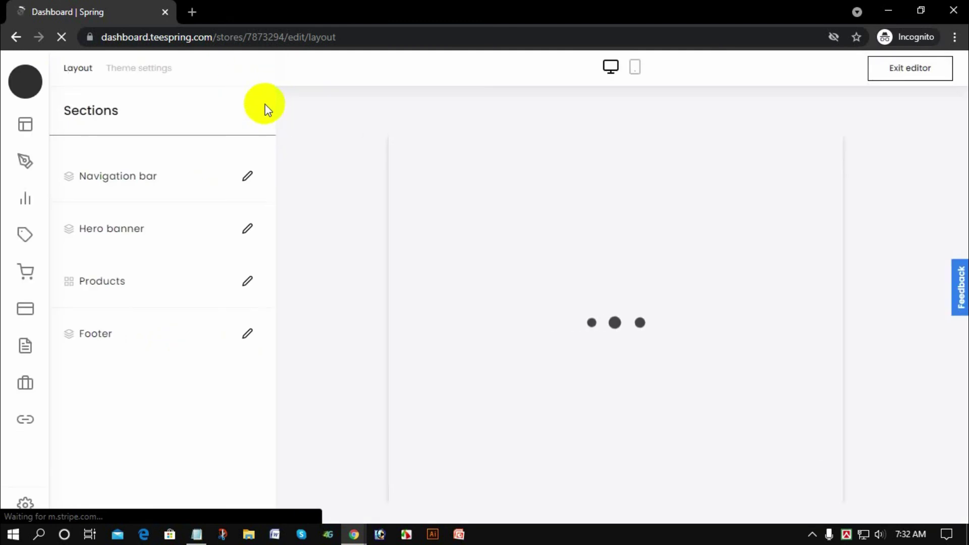
- In Footer settings, toggle Display links on and off, leaving the social links hidden
click(247, 334)
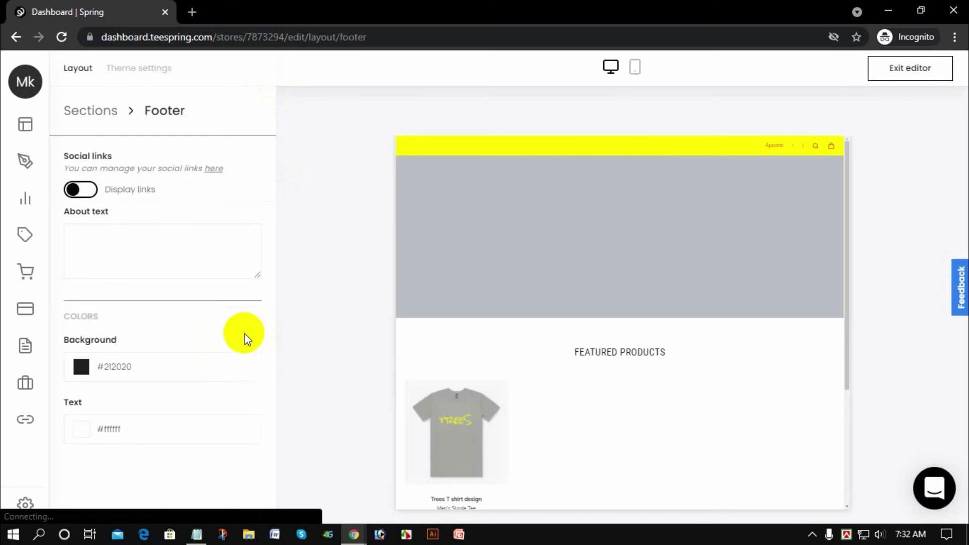
click(73, 190)
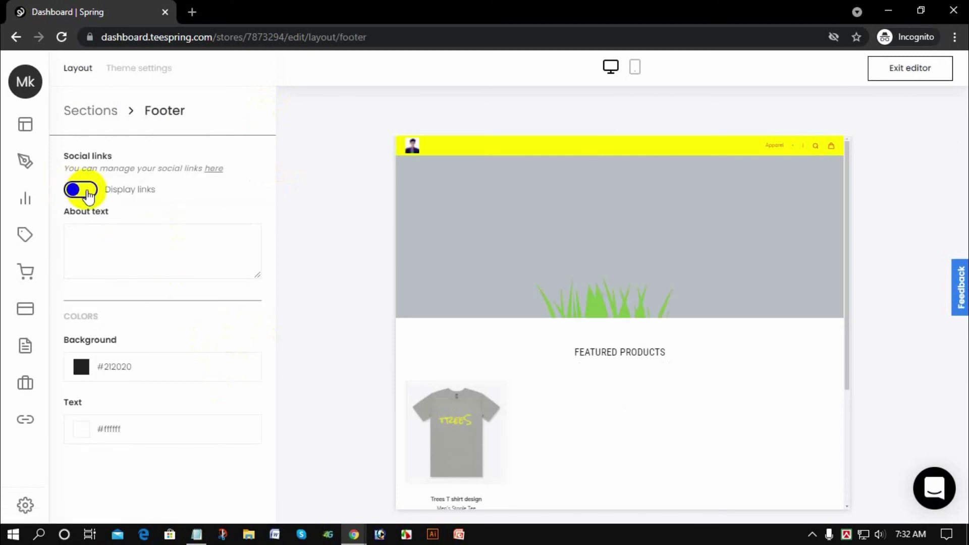
click(81, 190)
scroll(559, 406, down, 1)
scroll(558, 406, down, 3)
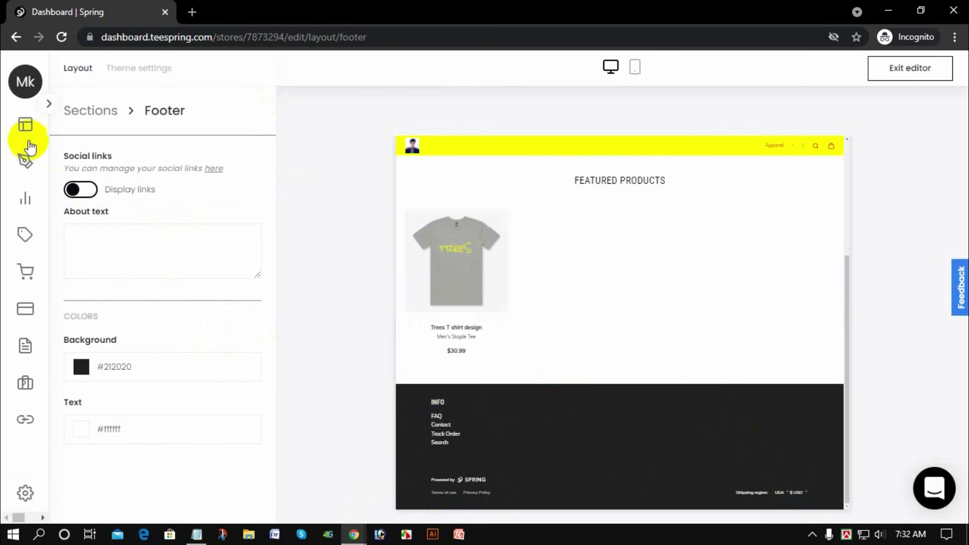
click(76, 189)
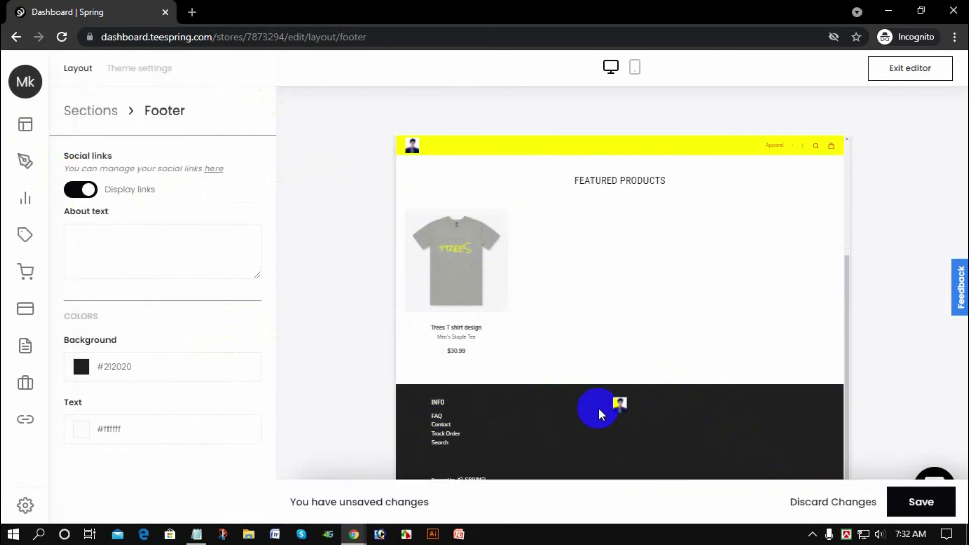
click(91, 190)
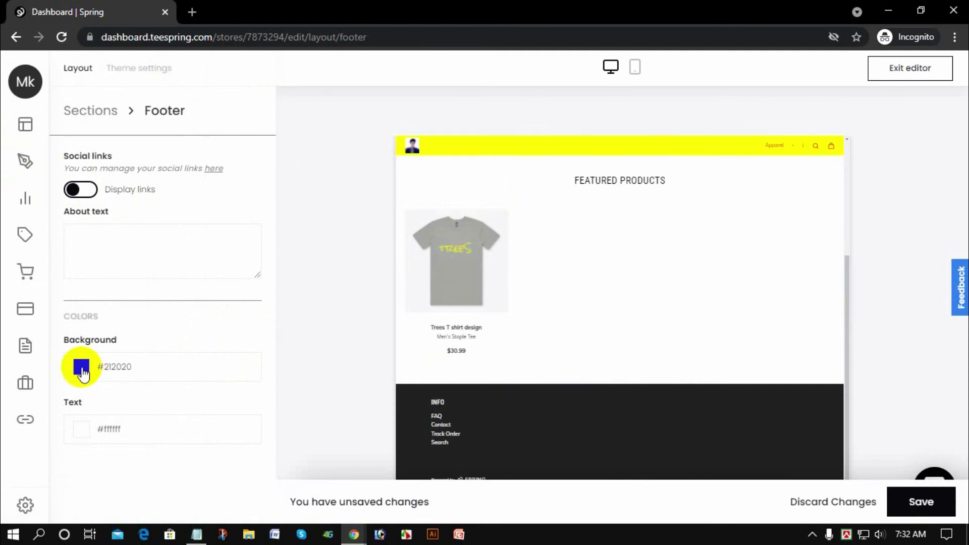
- Set the footer background colour to near-black #0b0101 and save the footer
click(82, 369)
mouse_move(208, 403)
mouse_down()
mouse_move(167, 425)
mouse_move(235, 497)
mouse_up()
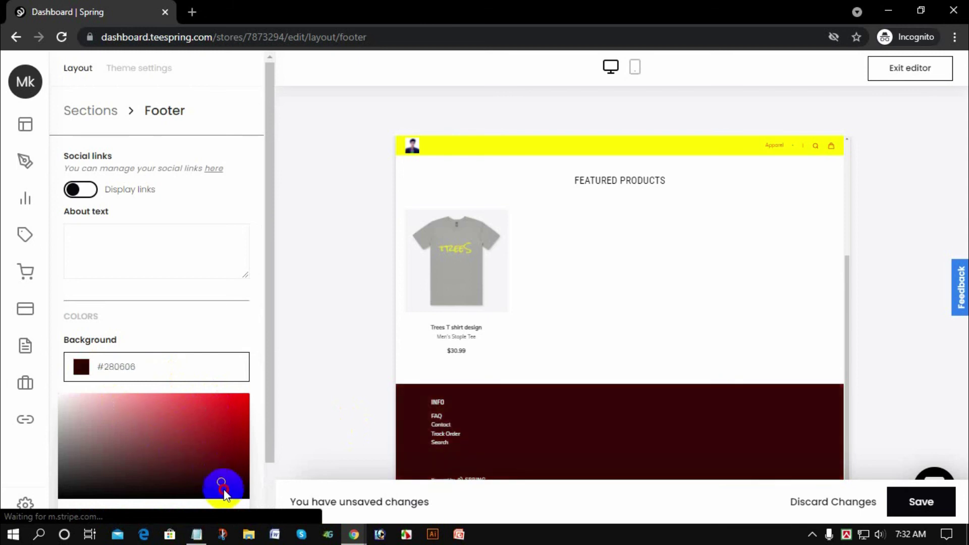
click(262, 311)
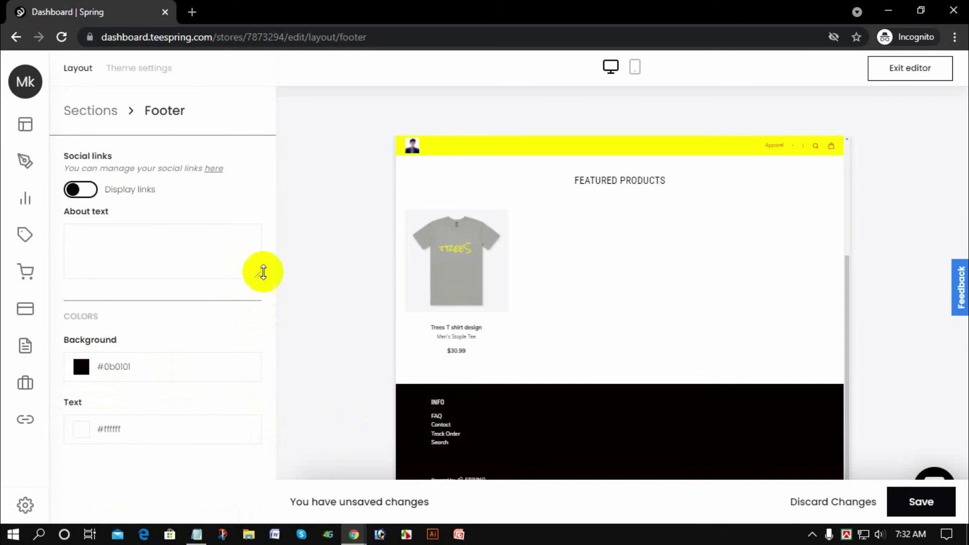
scroll(570, 292, up, 3)
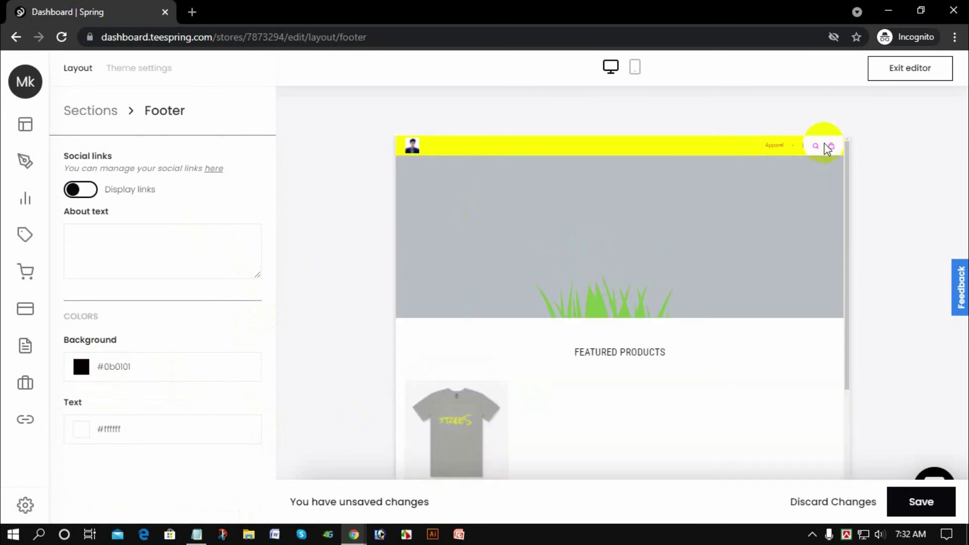
scroll(535, 262, down, 3)
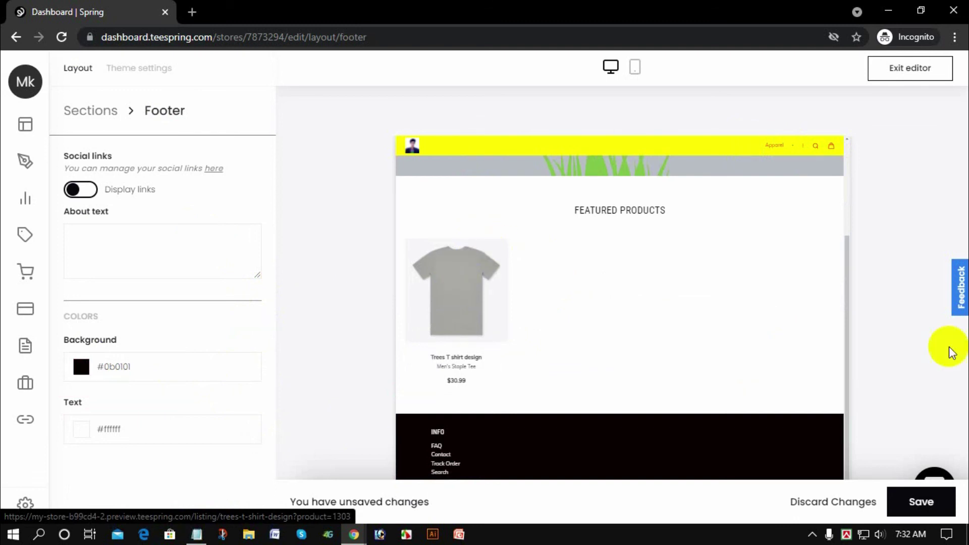
scroll(549, 262, up, 3)
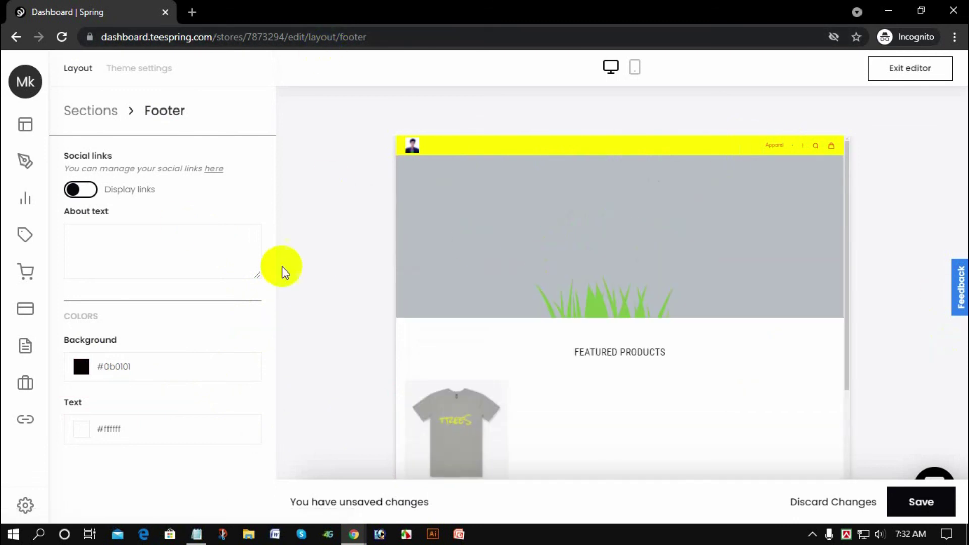
click(920, 501)
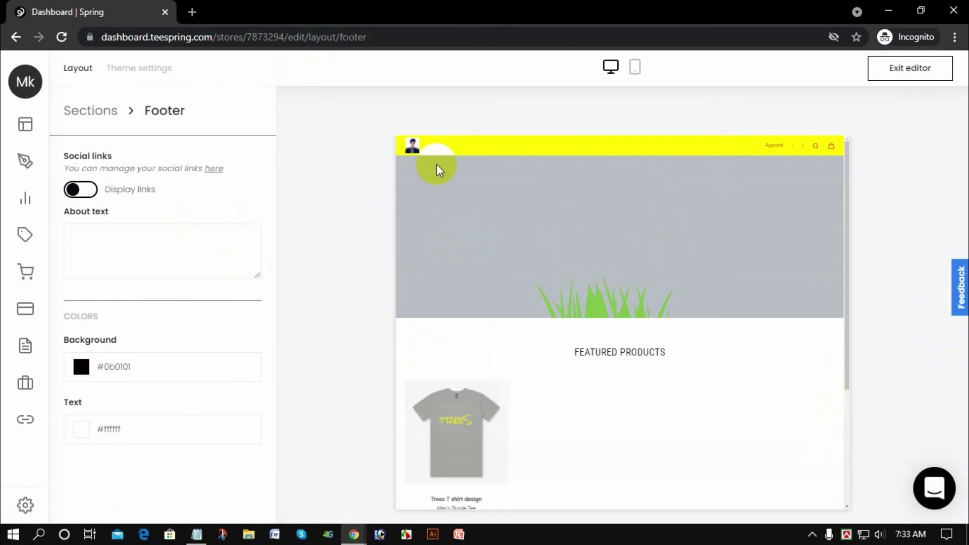
click(89, 111)
- From Home, go to Stores and open T Shirt Pro's View store in a new tab
mouse_move(26, 124)
click(30, 128)
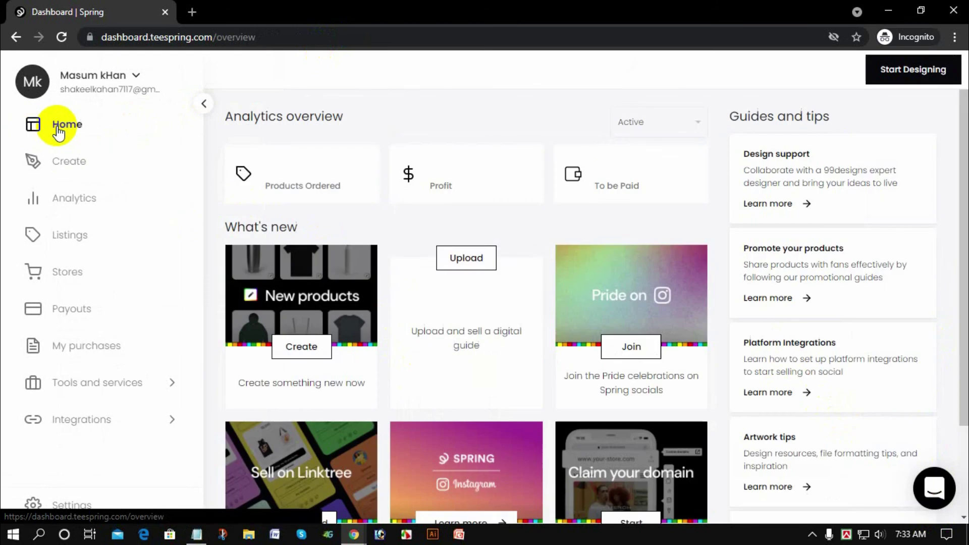
click(61, 282)
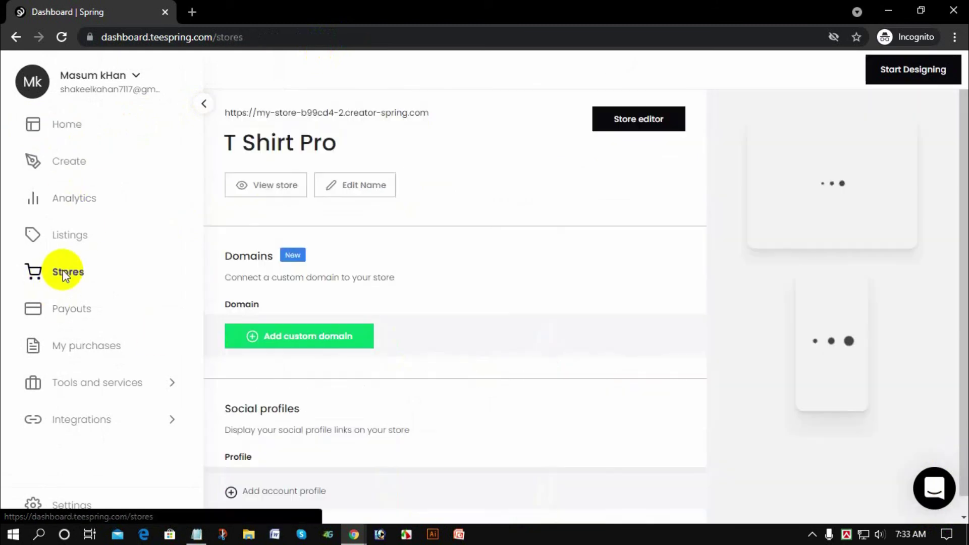
click(276, 187)
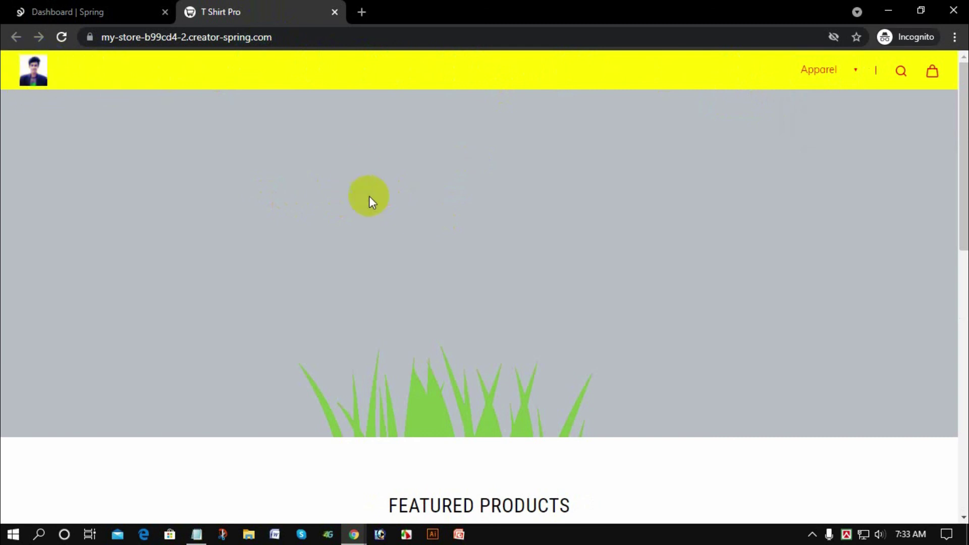
- Check the storefront's banner, products and footer, then return to the Dashboard | Spring tab
scroll(369, 196, down, 5)
scroll(446, 135, up, 3)
scroll(372, 114, up, 2)
scroll(484, 150, down, 5)
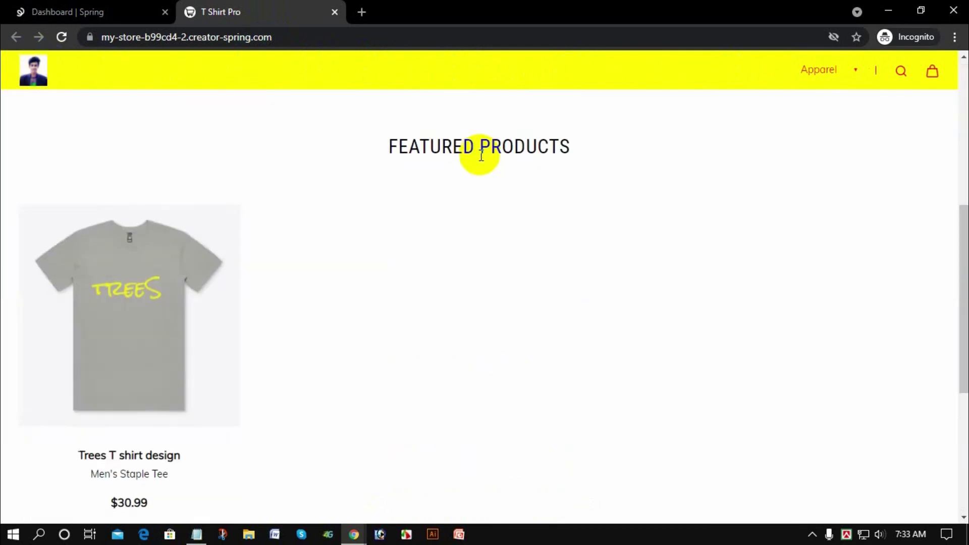
scroll(212, 347, down, 5)
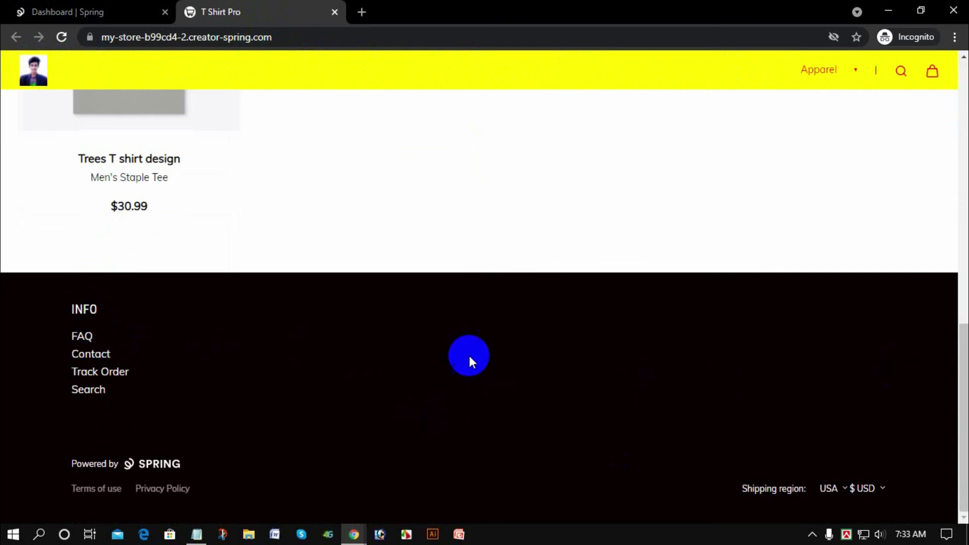
scroll(411, 340, up, 5)
scroll(412, 336, up, 7)
scroll(414, 341, down, 5)
scroll(412, 335, down, 3)
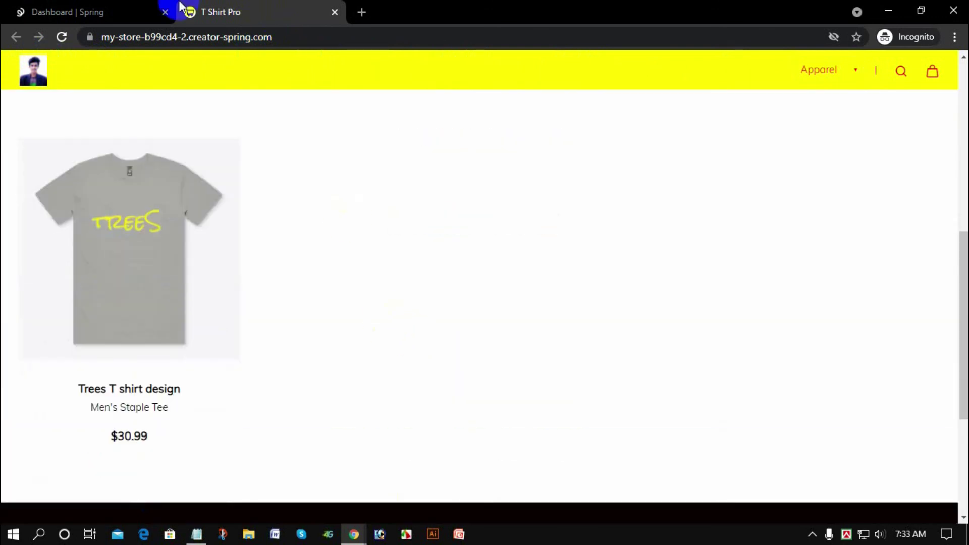
click(101, 11)
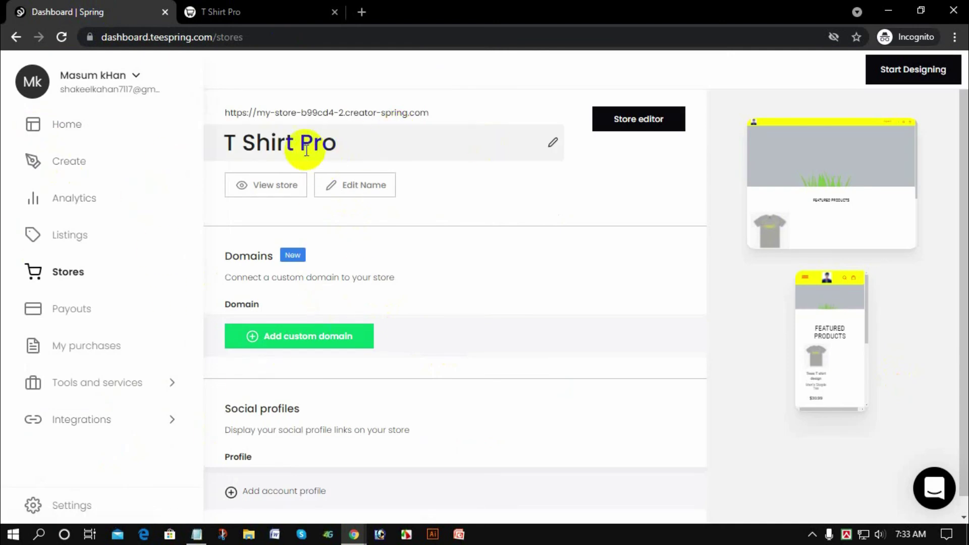
mouse_move(70, 235)
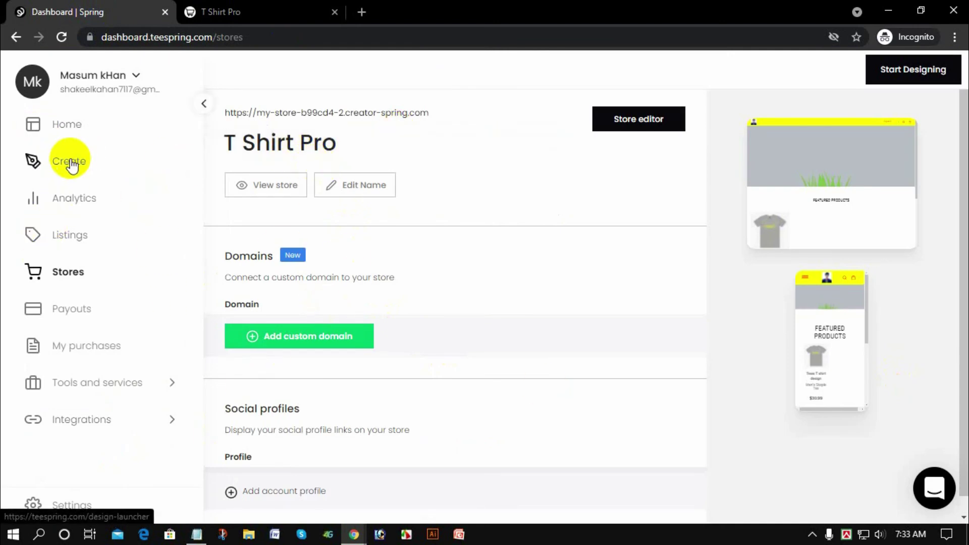
- Start a new product from Create, close the storefront tab, and choose the AS Men's Staple Tee
click(64, 163)
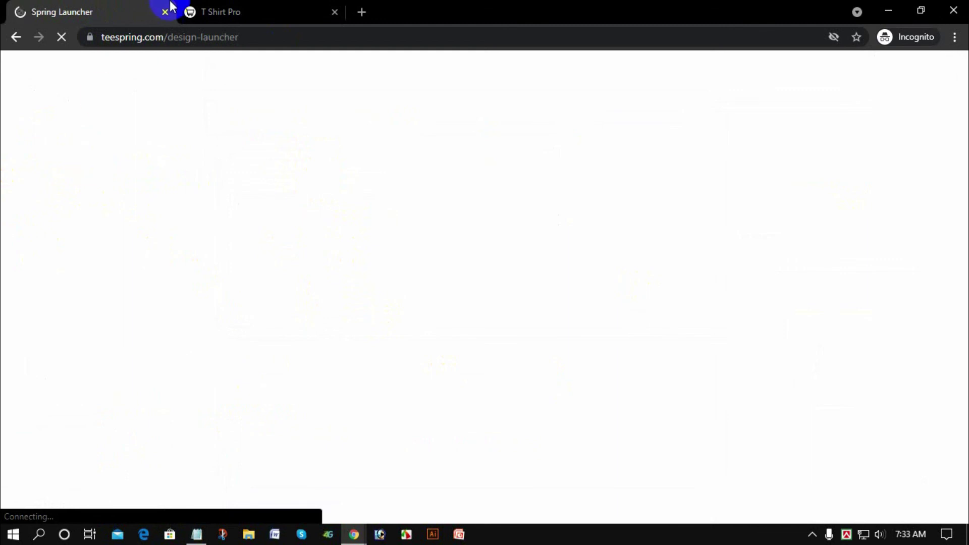
click(334, 12)
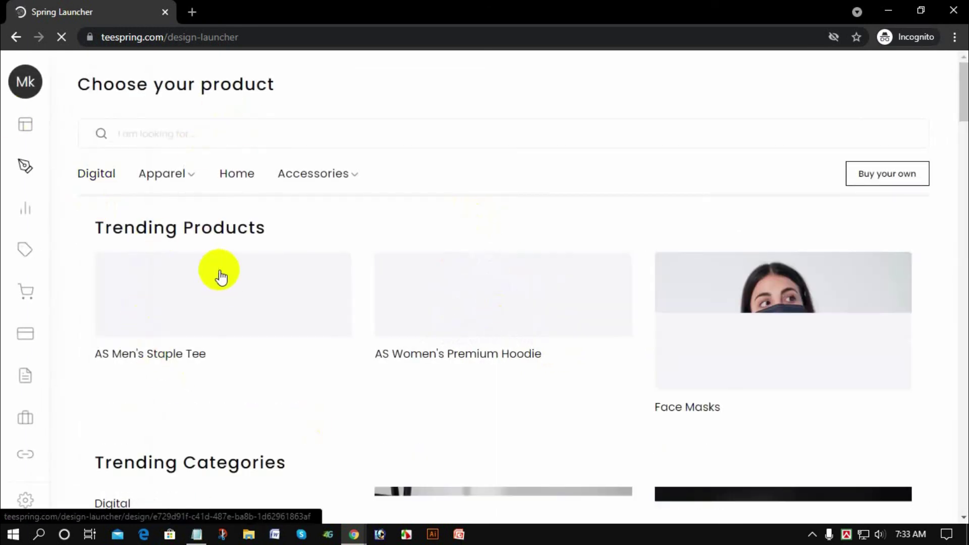
click(186, 321)
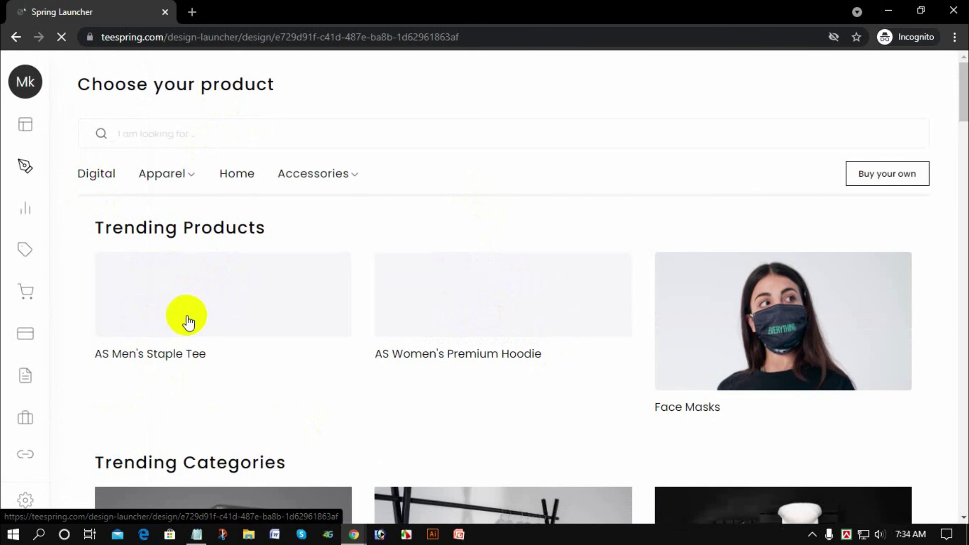
scroll(444, 237, down, 5)
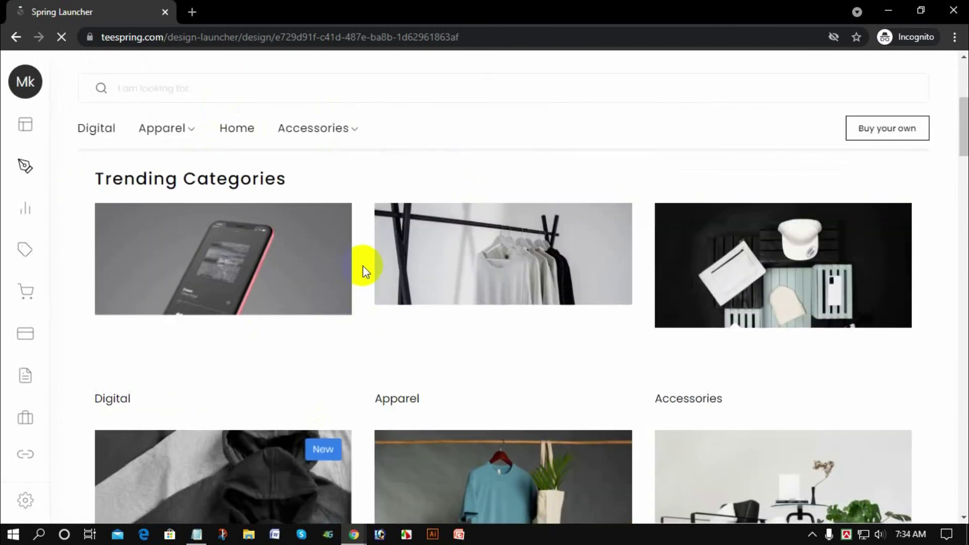
scroll(364, 269, up, 5)
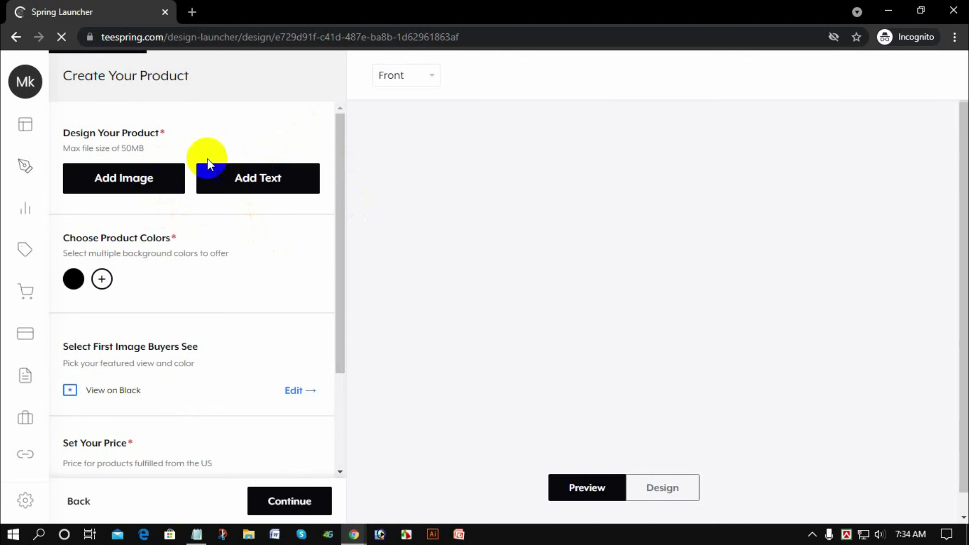
- In Design mode, add a '9' text to the shirt front and stretch it tall
click(286, 184)
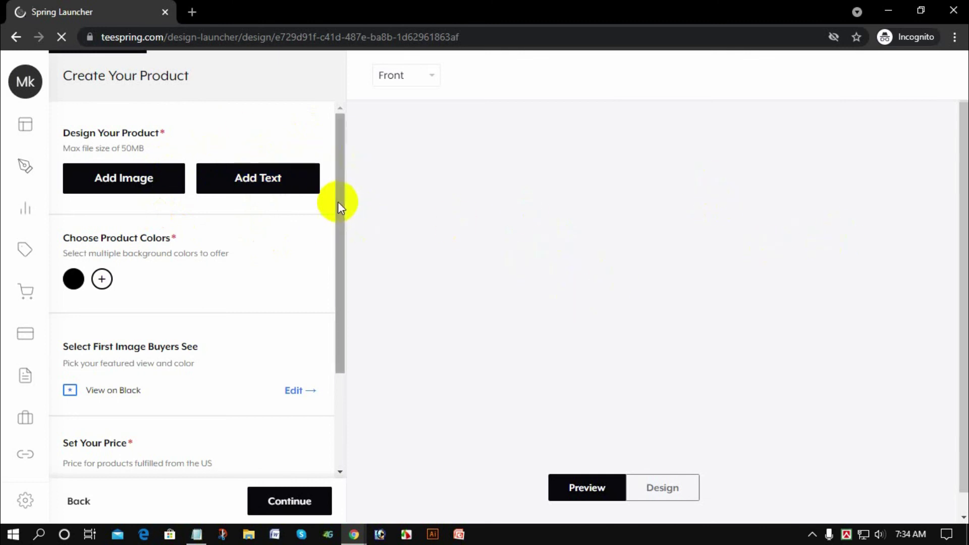
scroll(188, 290, down, 3)
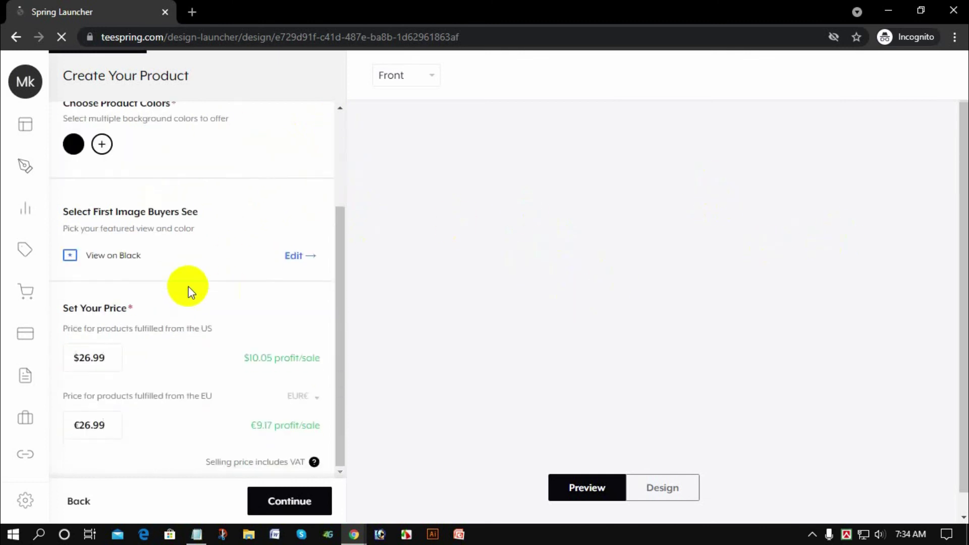
scroll(188, 290, up, 3)
click(121, 206)
click(272, 185)
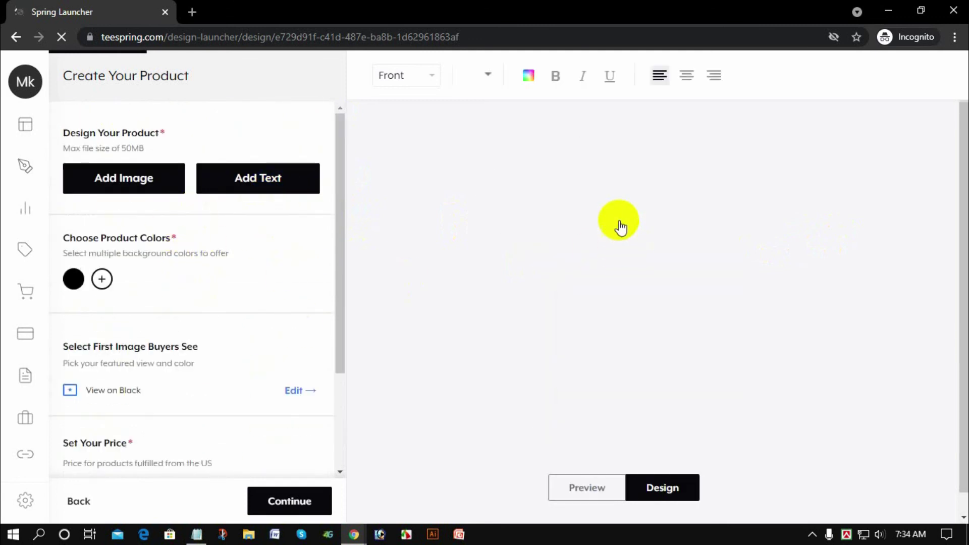
click(253, 188)
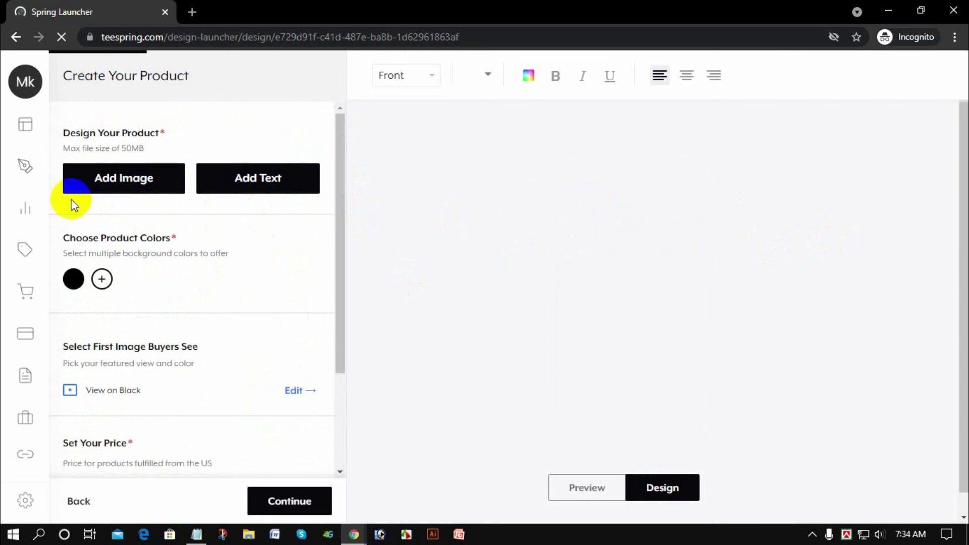
click(276, 194)
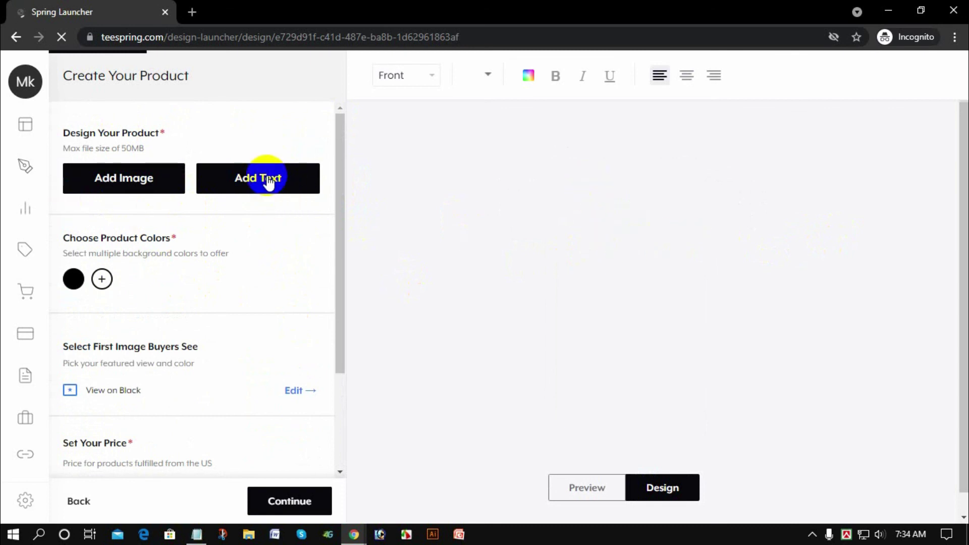
click(268, 183)
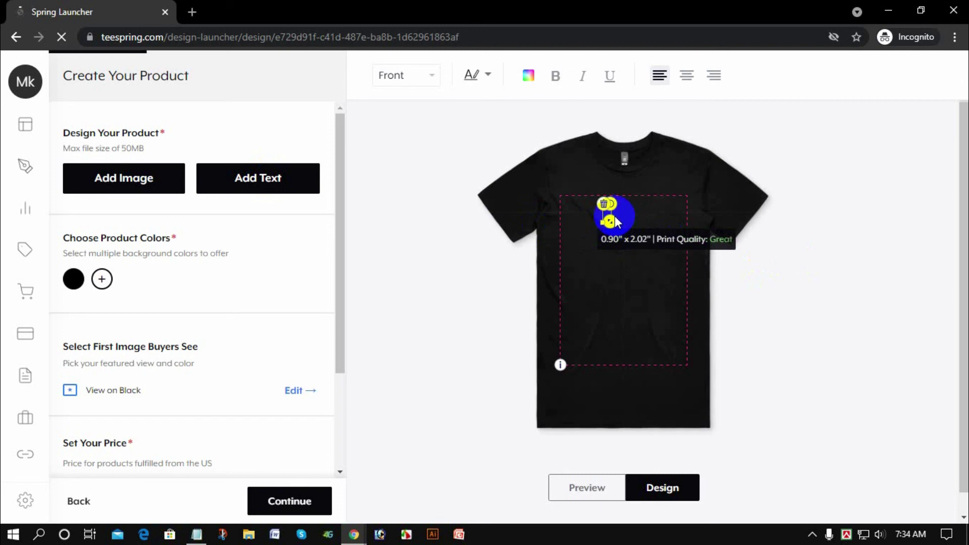
mouse_move(643, 221)
mouse_down()
mouse_move(695, 292)
mouse_move(652, 273)
mouse_up()
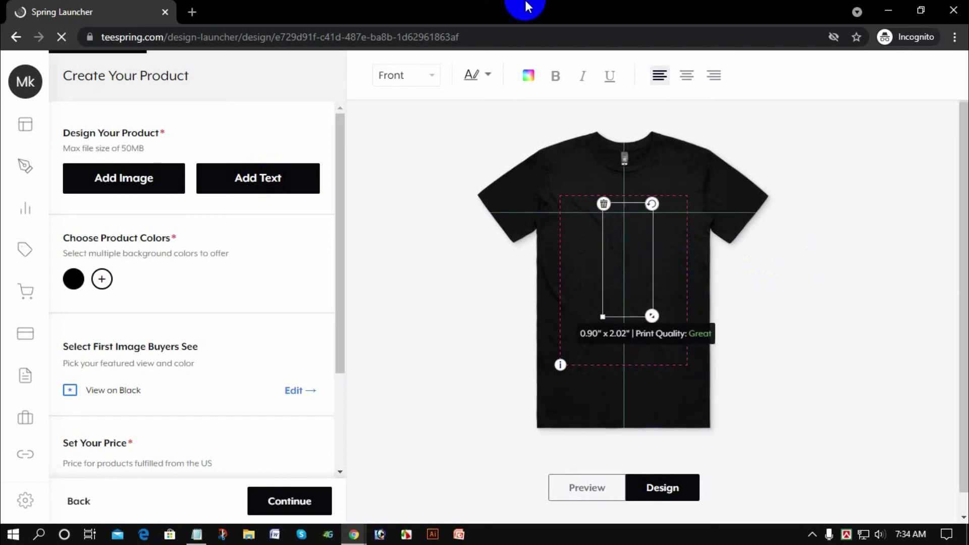
- Colour the 9 yellow (F9E900) and give it a different font
click(529, 75)
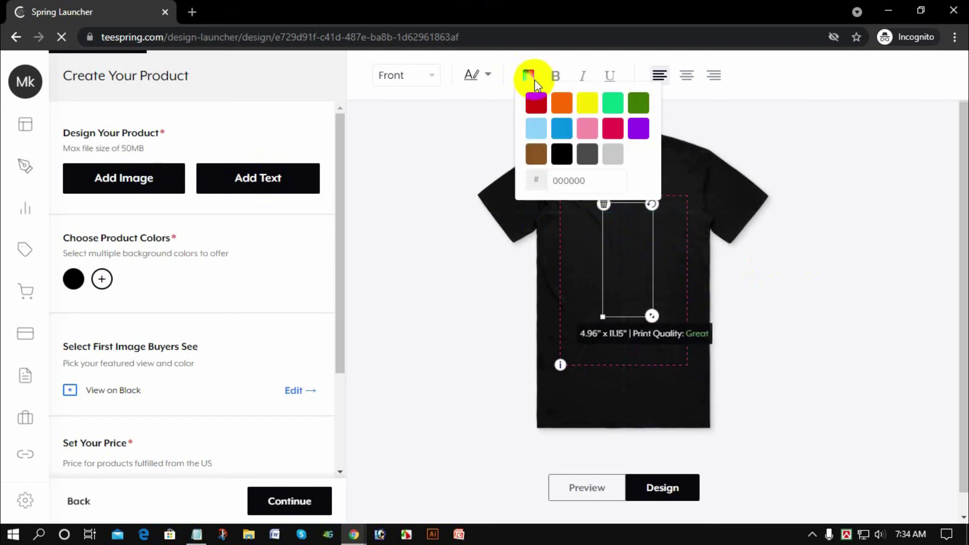
click(585, 103)
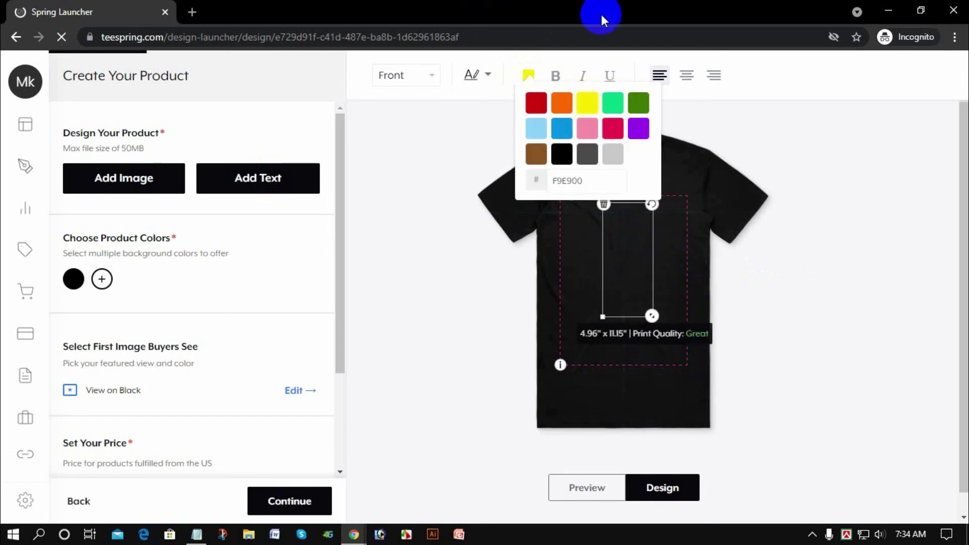
click(485, 75)
drag(638, 156, 634, 154)
click(541, 119)
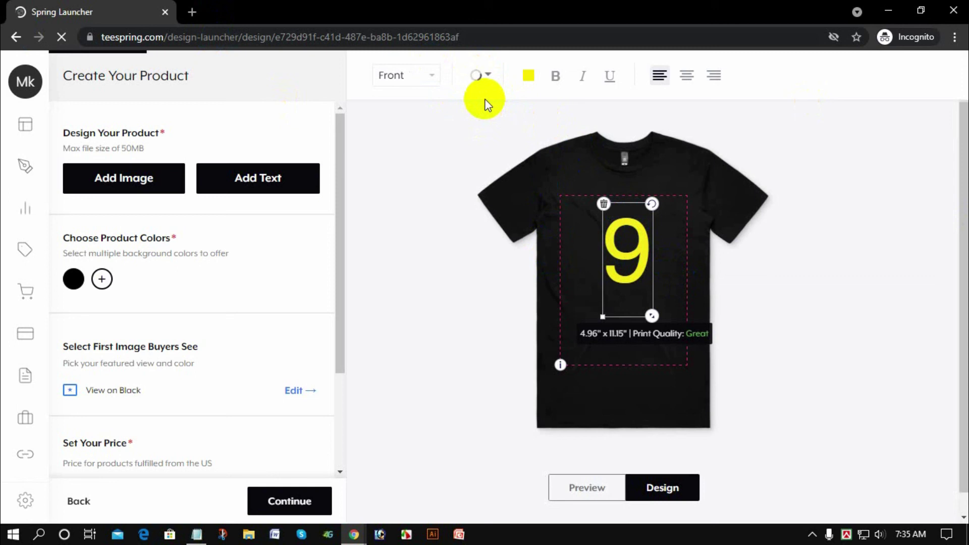
- Move the yellow 9 higher and slightly left on the tee's chest, then deselect it
scroll(169, 244, down, 1)
scroll(195, 233, down, 2)
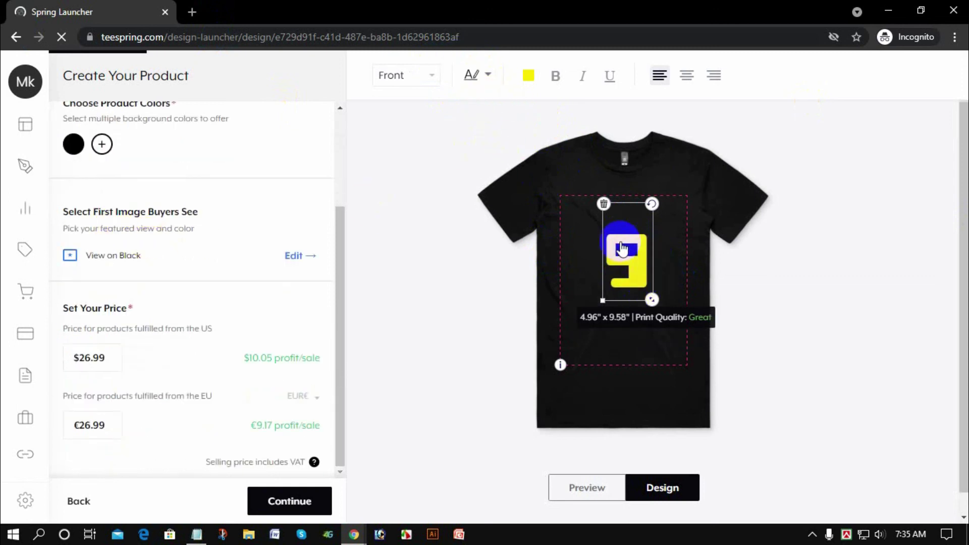
drag(632, 250, 628, 234)
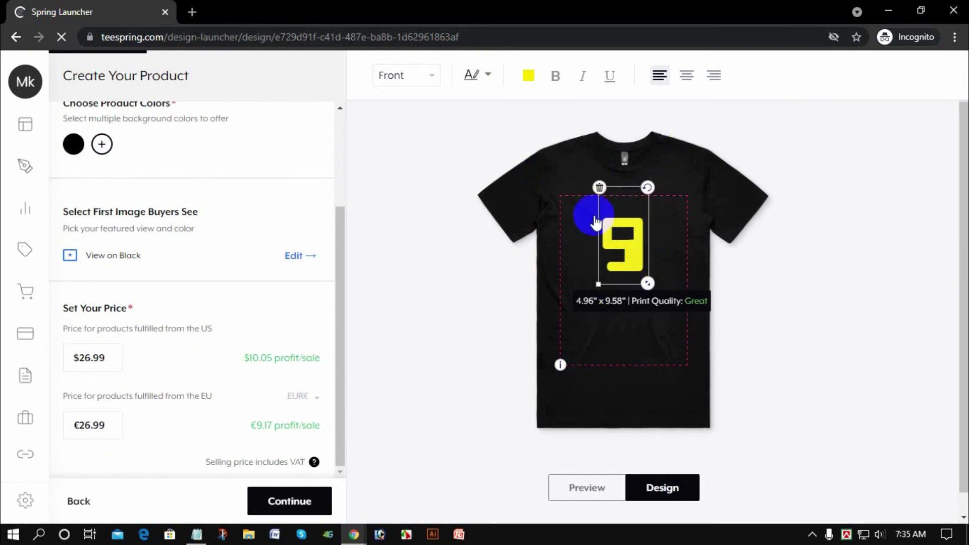
click(577, 227)
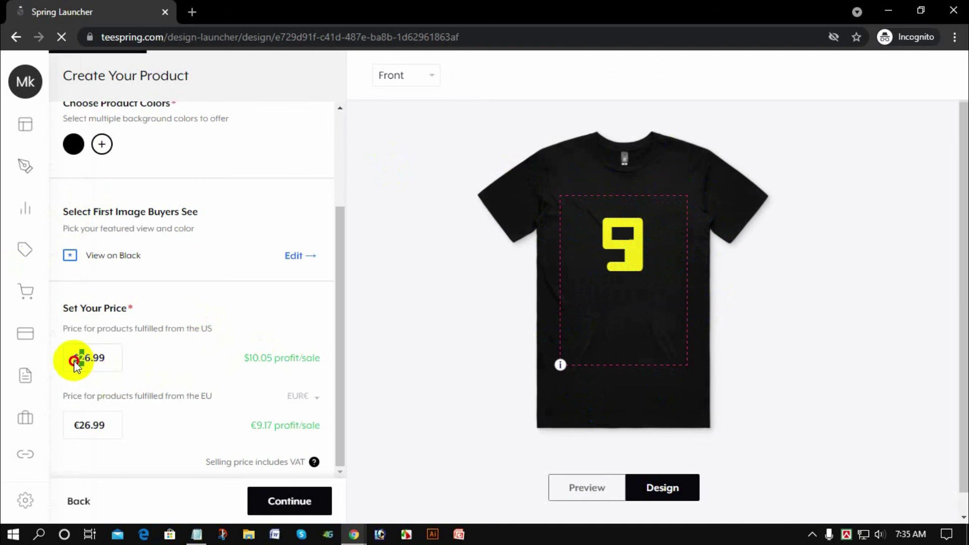
drag(84, 357, 106, 360)
click(161, 366)
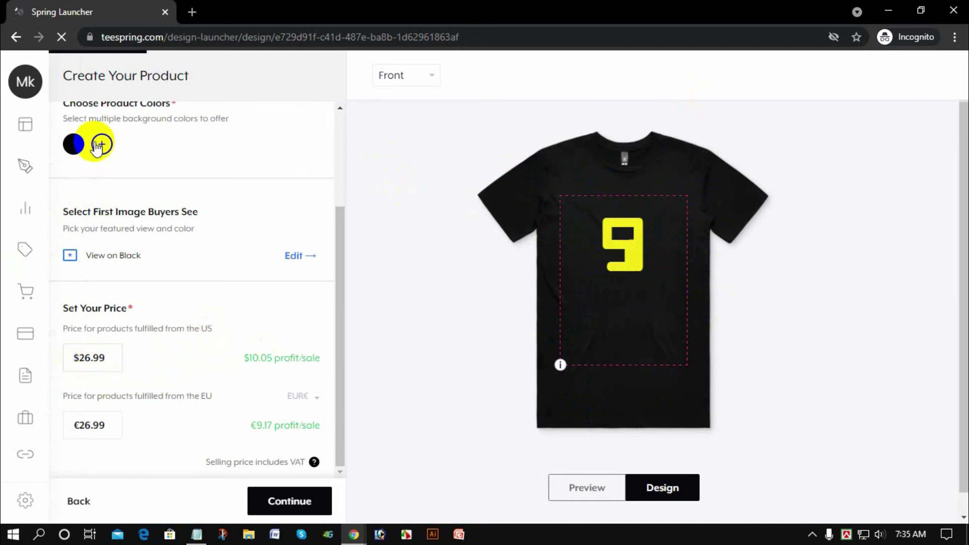
- Add navy, maroon and grey alongside black as the tee's product colours
scroll(122, 177, up, 1)
click(98, 213)
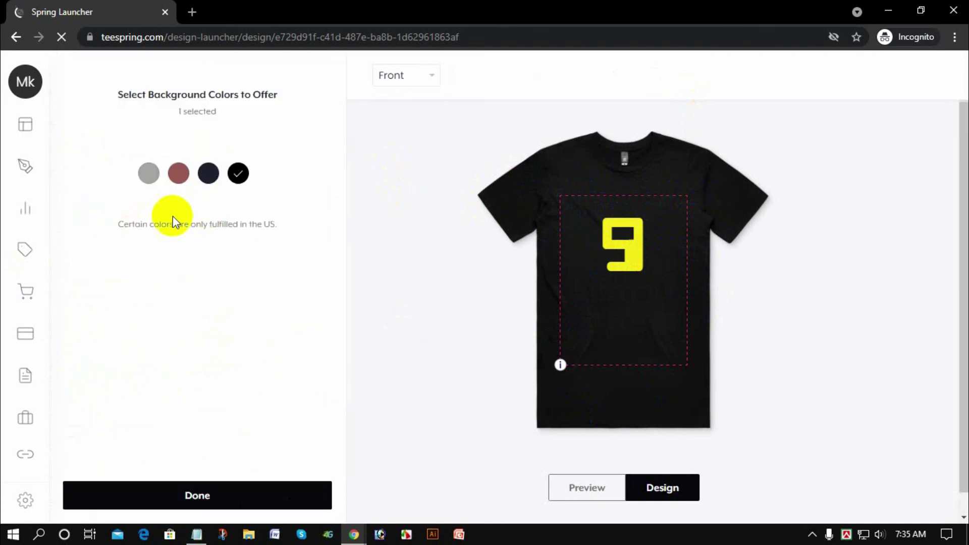
click(208, 172)
click(178, 174)
click(149, 173)
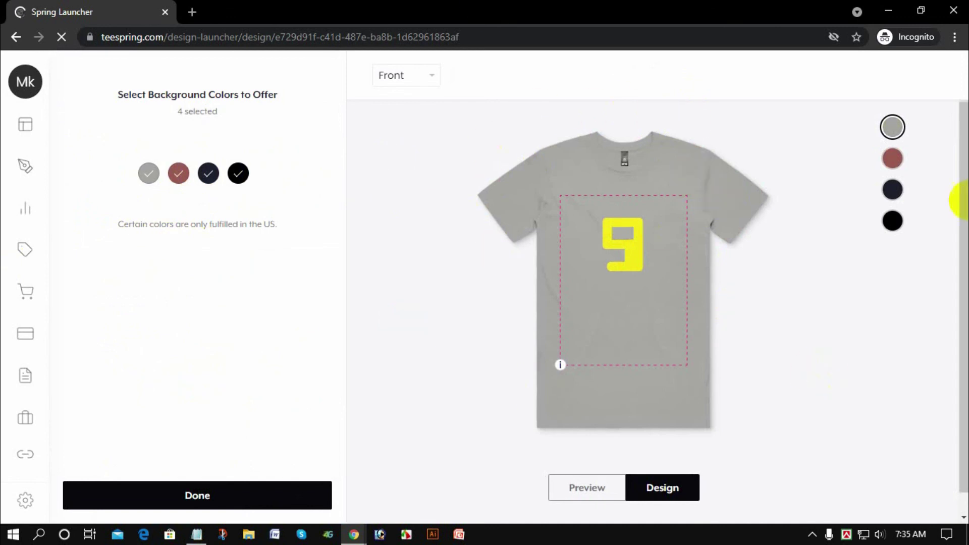
click(205, 496)
scroll(255, 313, down, 2)
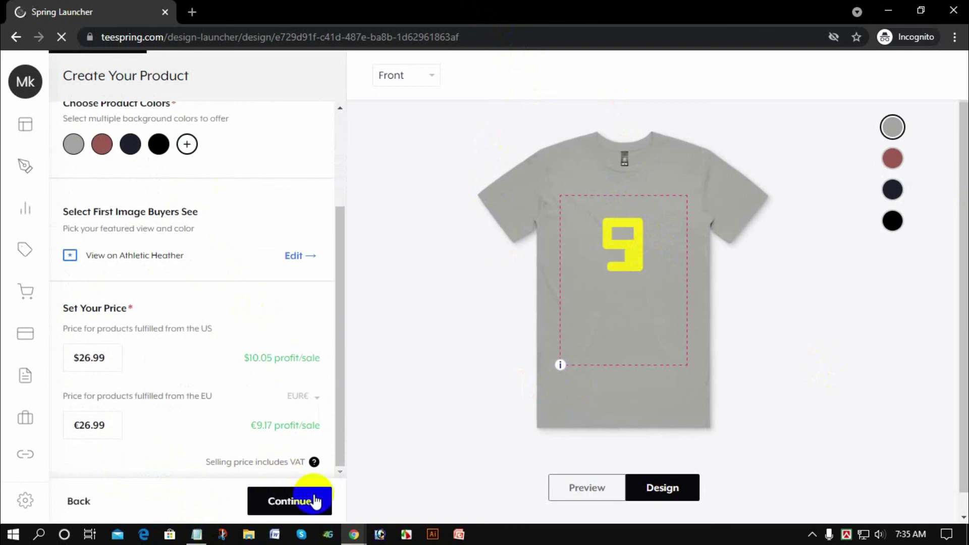
- Continue past Add More Products to the Create Your Listing page
click(273, 502)
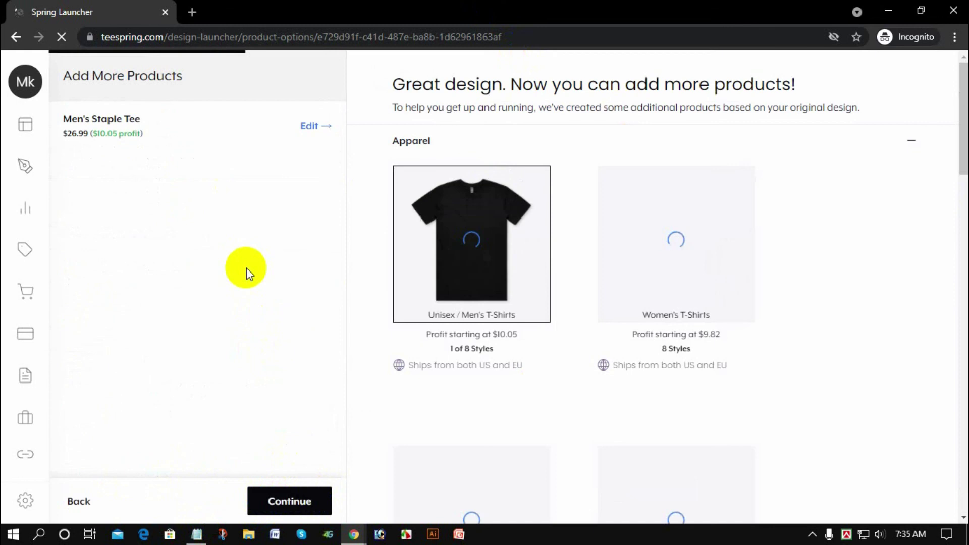
click(281, 489)
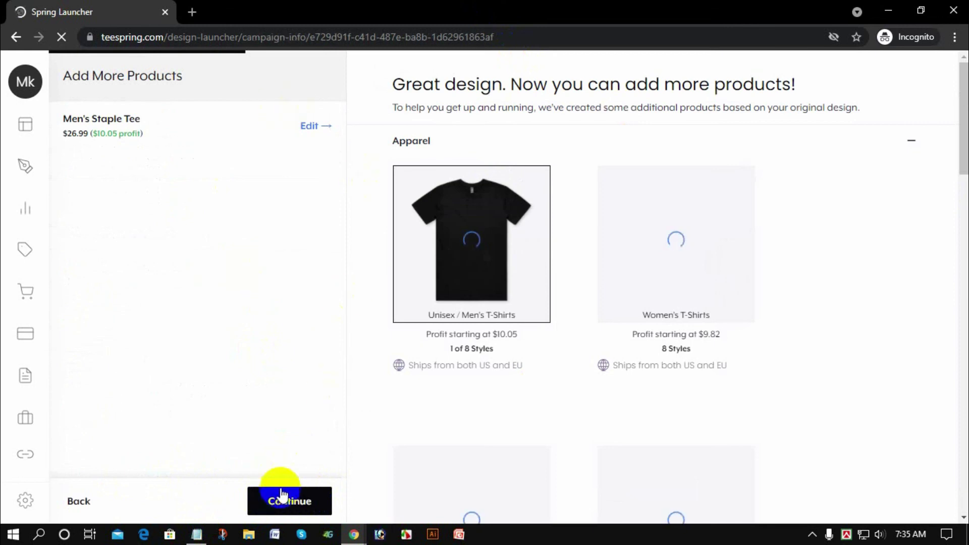
click(281, 495)
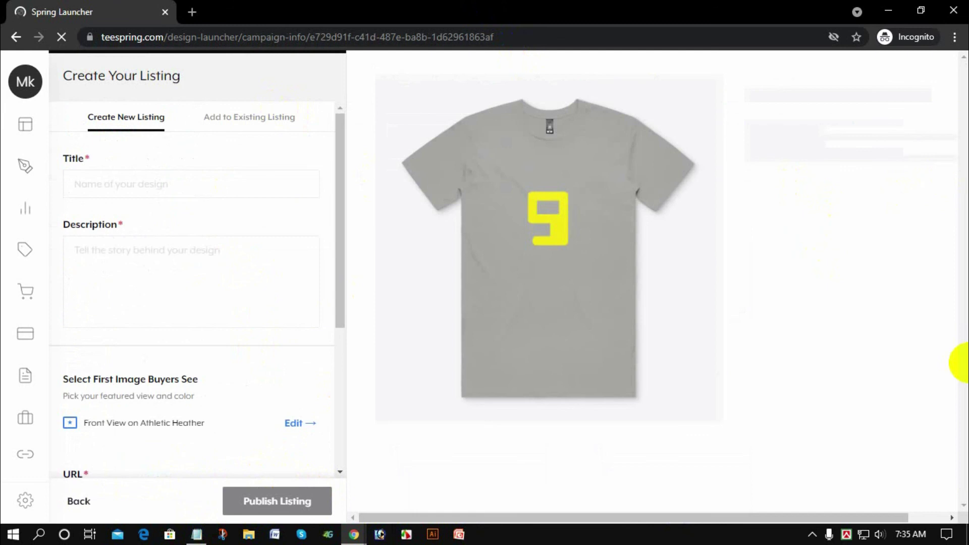
- Title the listing '9 t shirt design' and paste the same text as its description
click(84, 172)
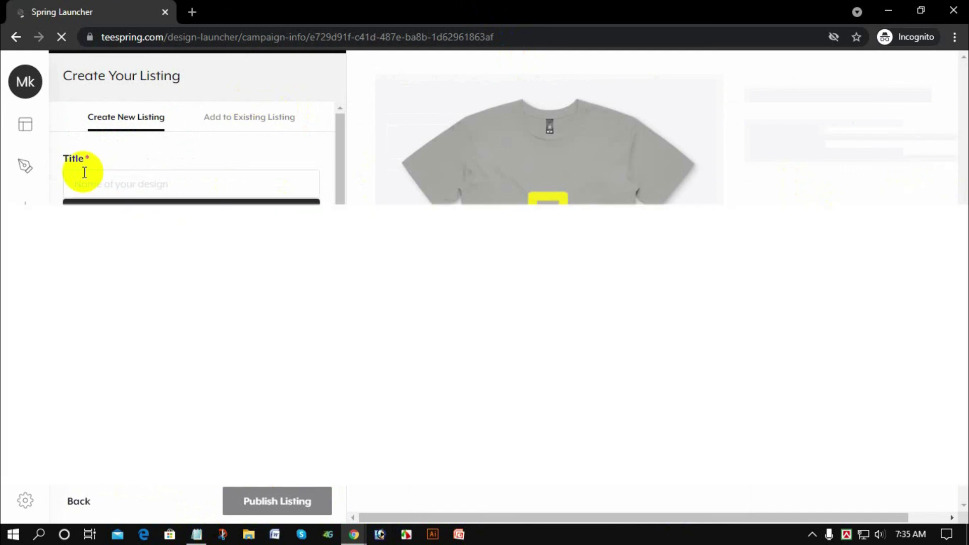
text(9 t shirt t)
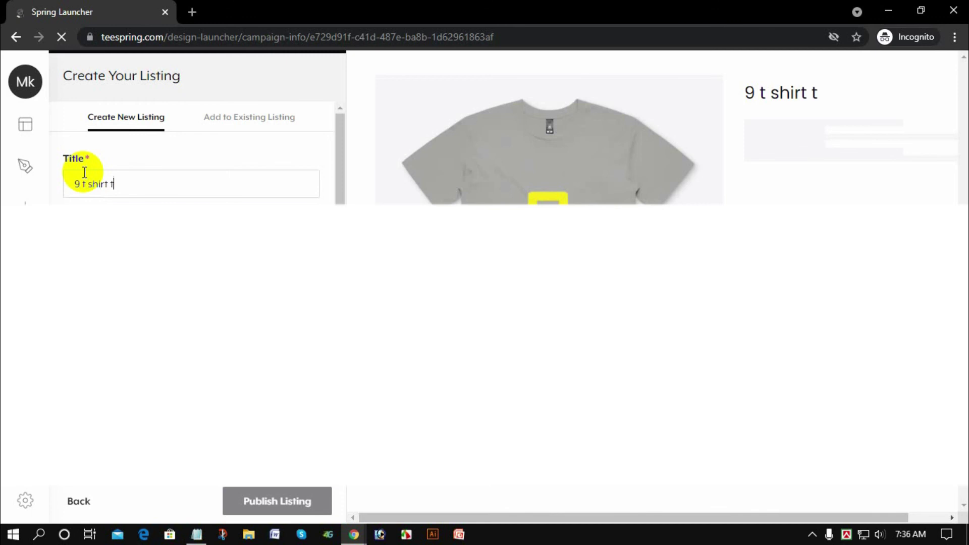
key(BackSpace)
text(design)
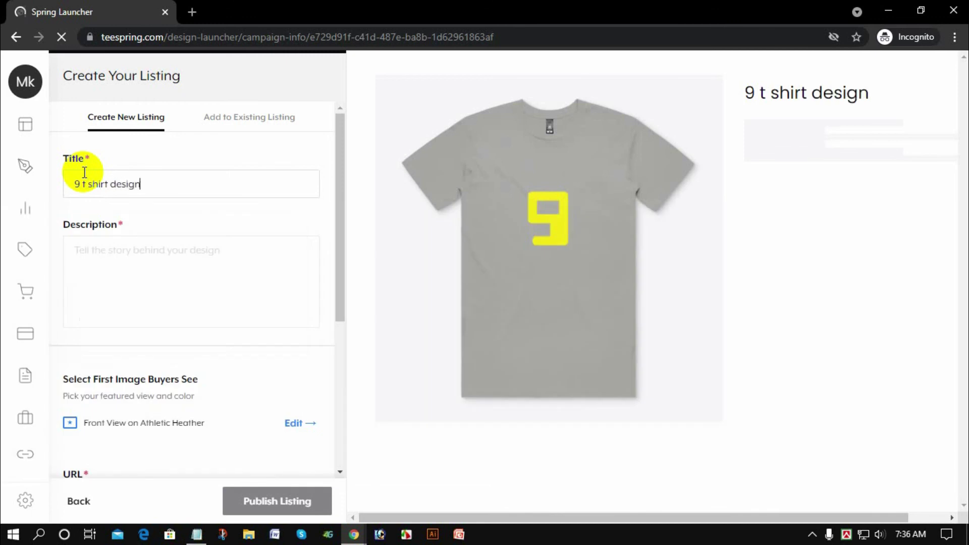
key(ctrl+a)
key(ctrl+c)
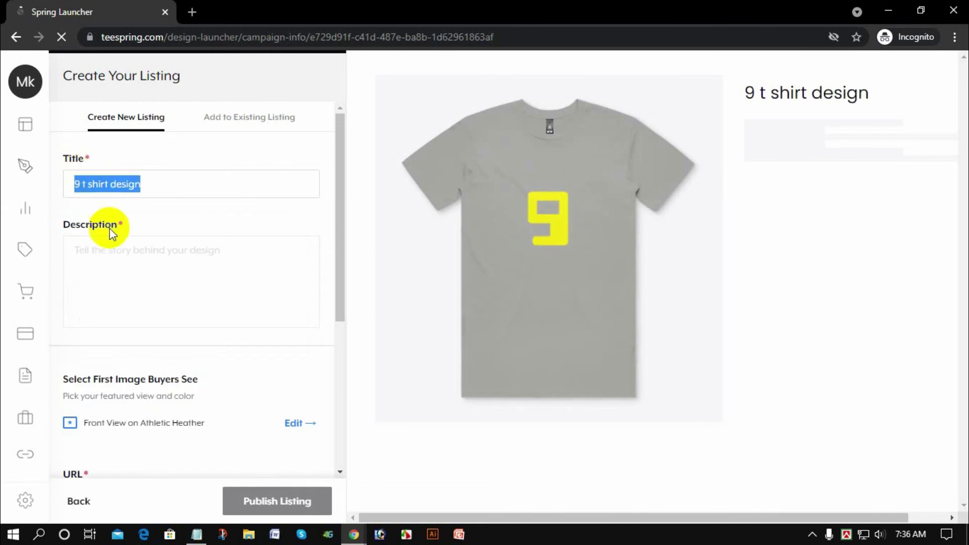
right_click(93, 269)
click(144, 376)
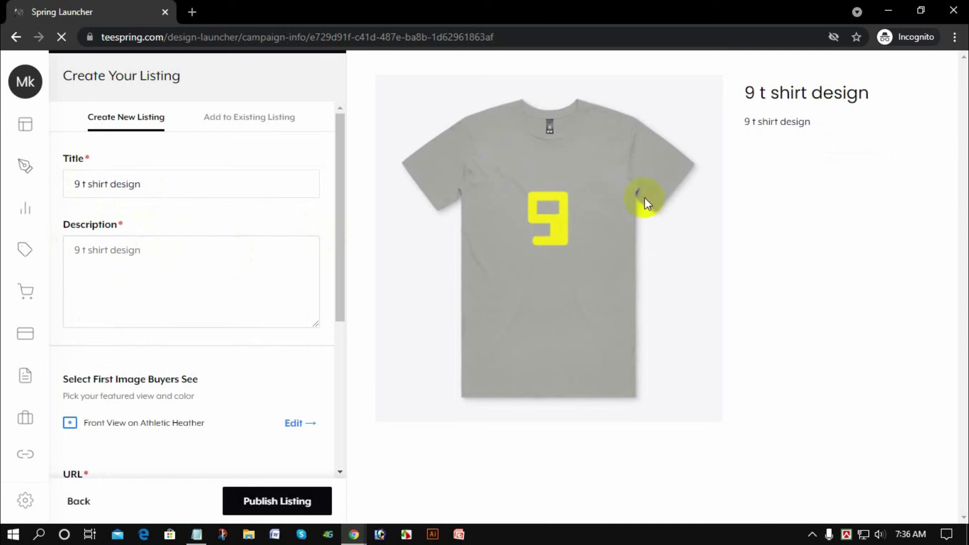
drag(69, 250, 253, 264)
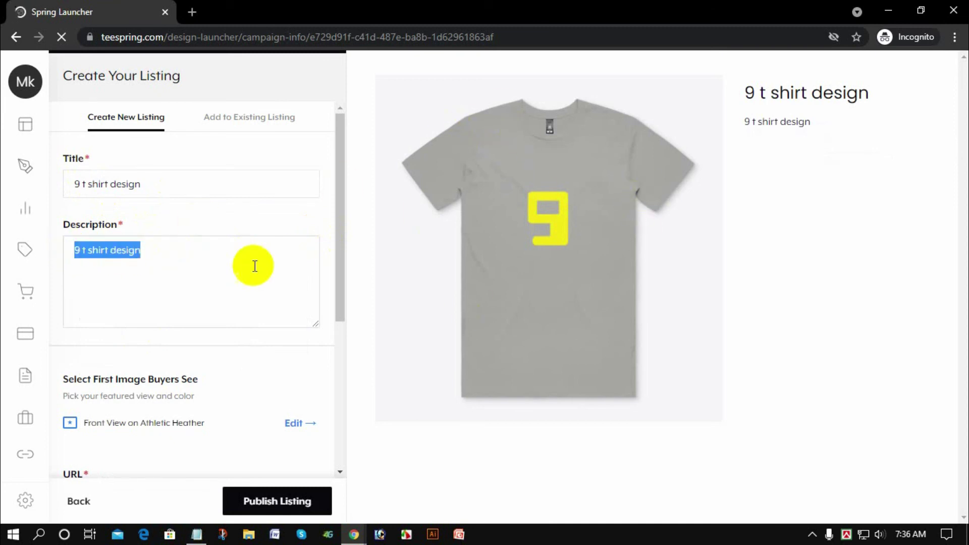
click(182, 252)
mouse_move(73, 184)
mouse_down()
mouse_move(189, 186)
mouse_move(65, 184)
mouse_up()
click(185, 187)
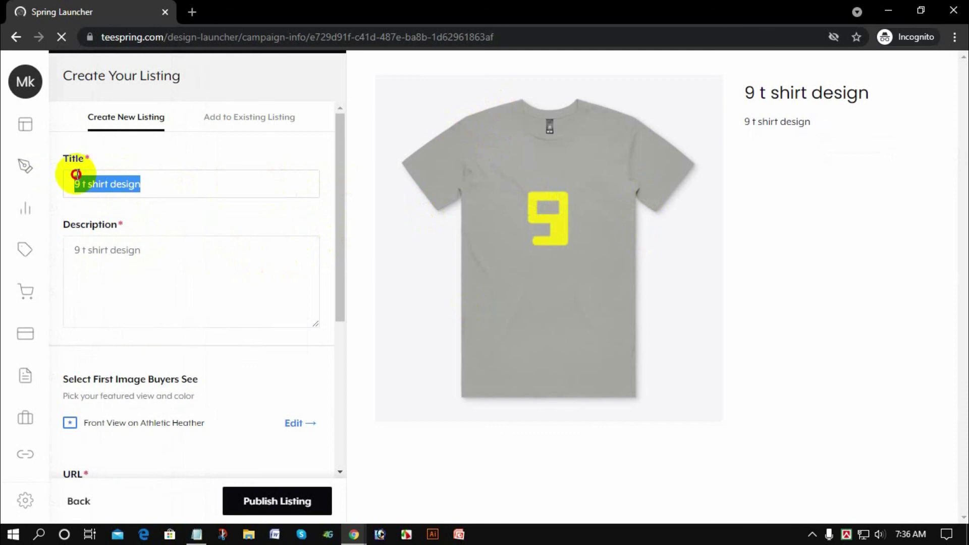
click(165, 191)
- Keep visibility Public in the T Shirt Pro store and publish the listing
scroll(182, 301, down, 5)
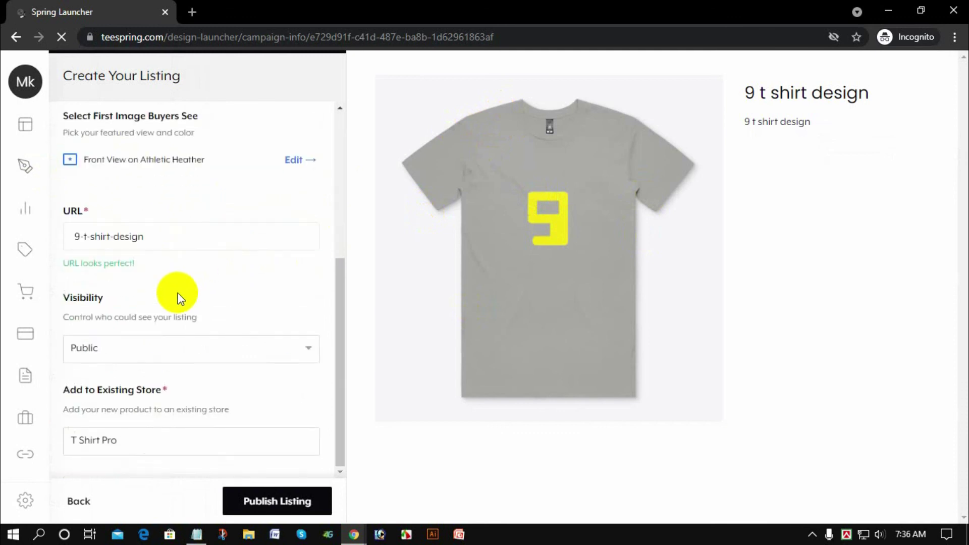
click(126, 348)
click(83, 379)
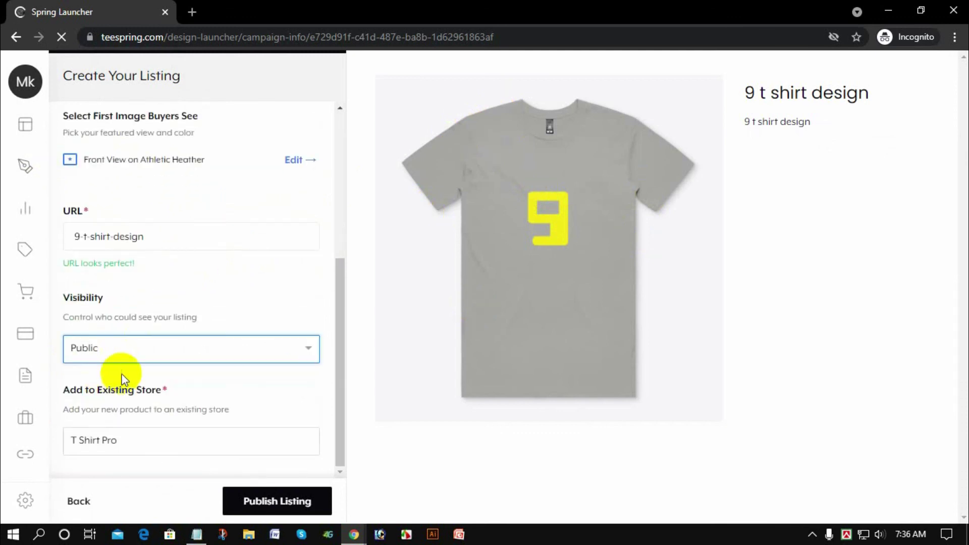
scroll(87, 385, up, 4)
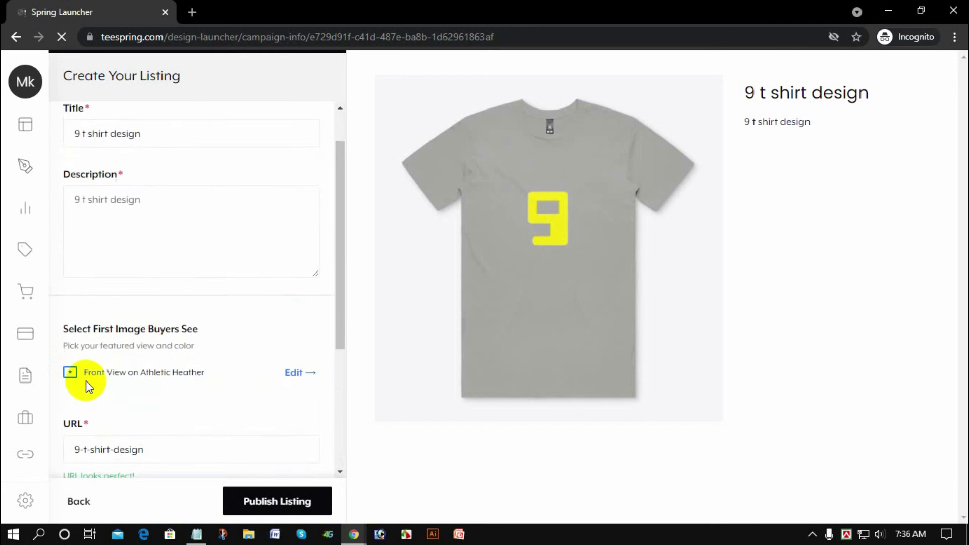
scroll(86, 380, down, 4)
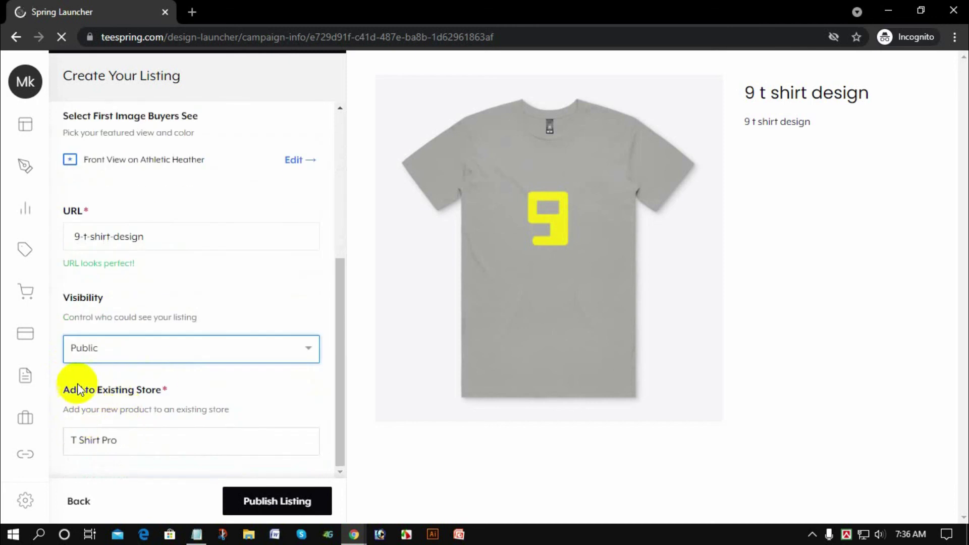
click(98, 444)
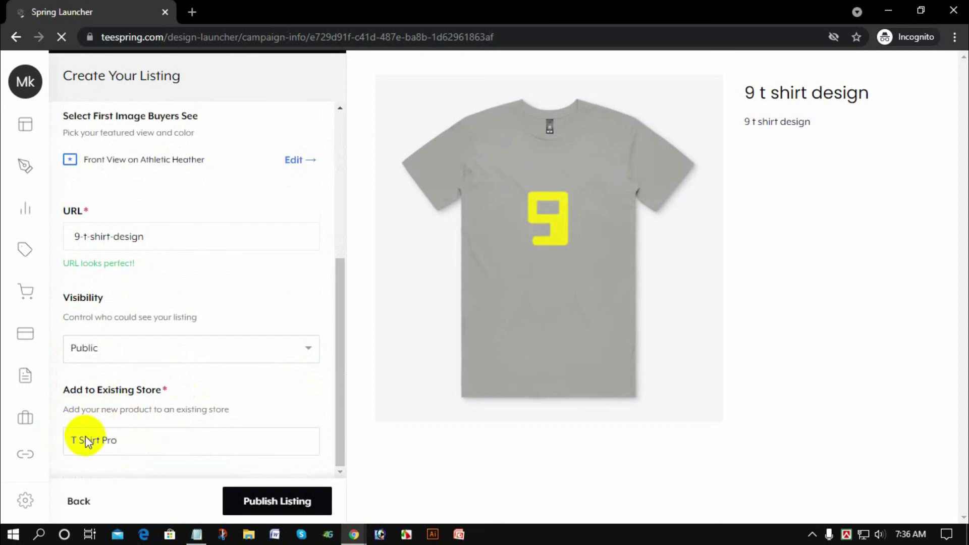
click(286, 503)
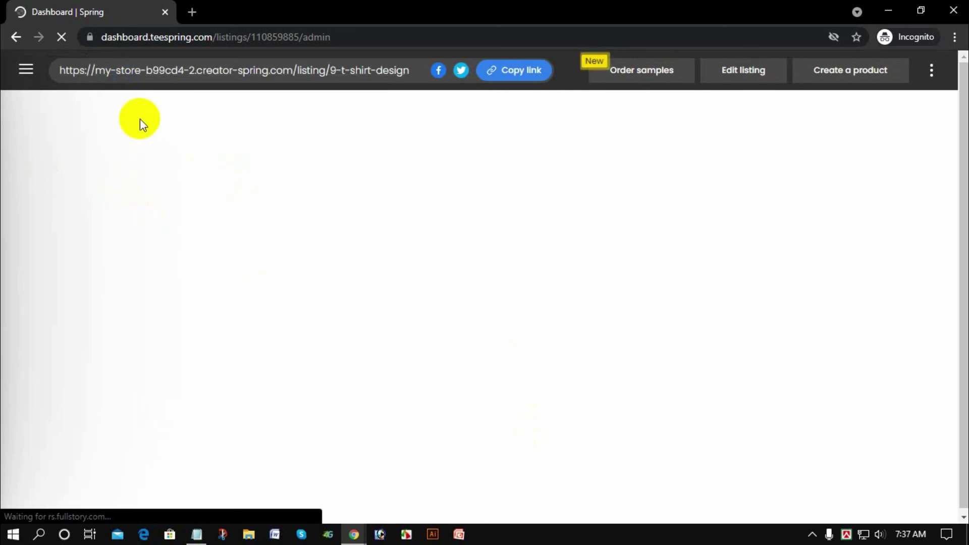
- Open the sidebar menu and dismiss the order-a-sample promotion popup
click(26, 70)
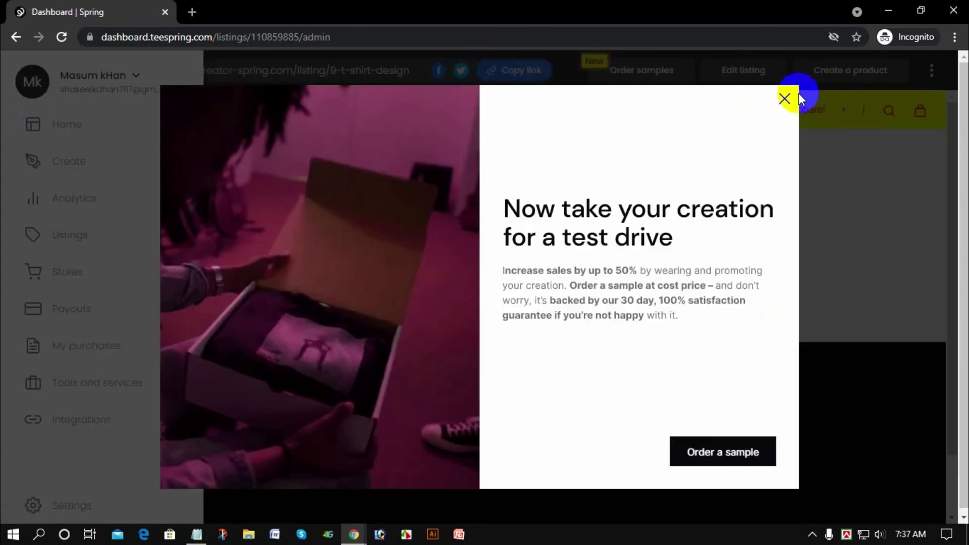
click(786, 99)
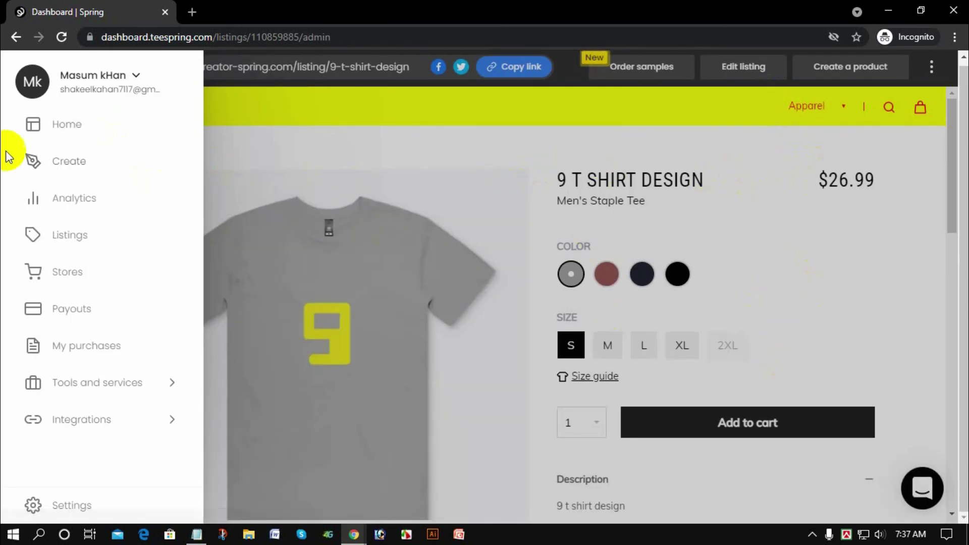
- From the Stores list, open the live T Shirt Pro storefront in a new tab
click(52, 273)
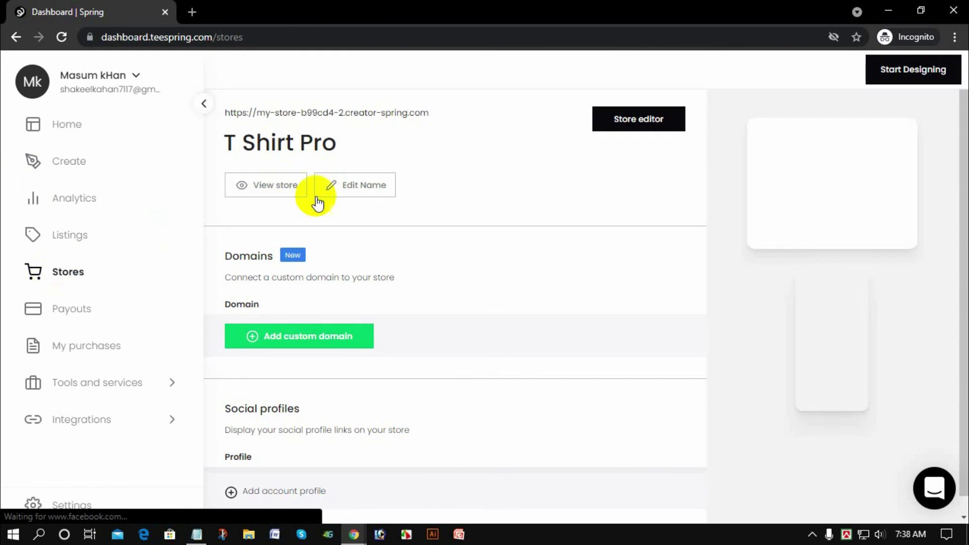
click(260, 192)
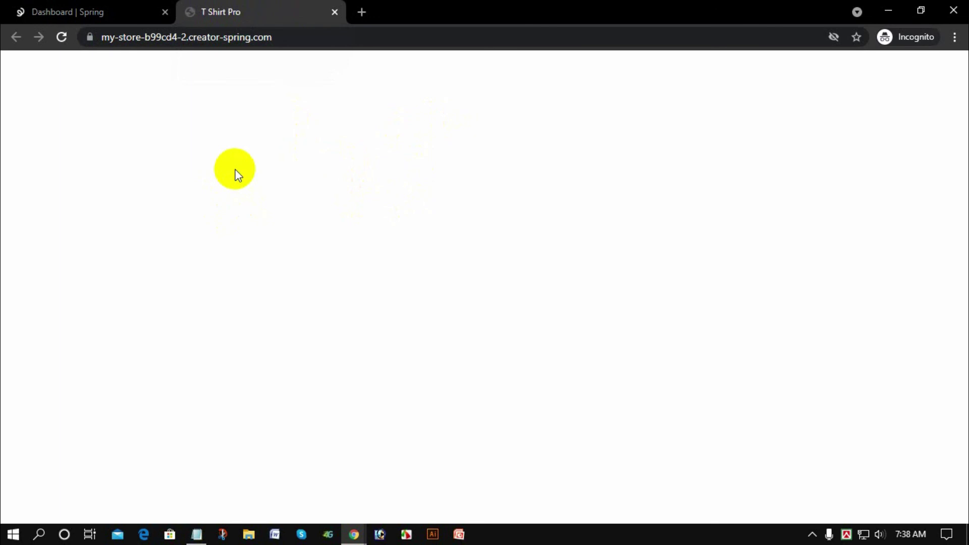
- Check that Featured Products shows both the Trees T shirt design and 9 t shirt design tees
click(211, 23)
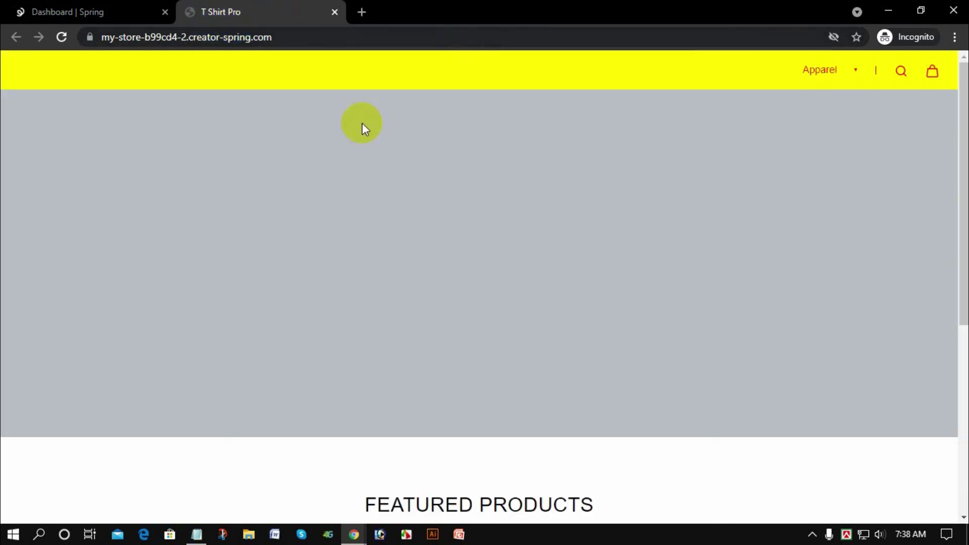
scroll(574, 270, down, 4)
scroll(573, 270, down, 3)
scroll(218, 284, down, 3)
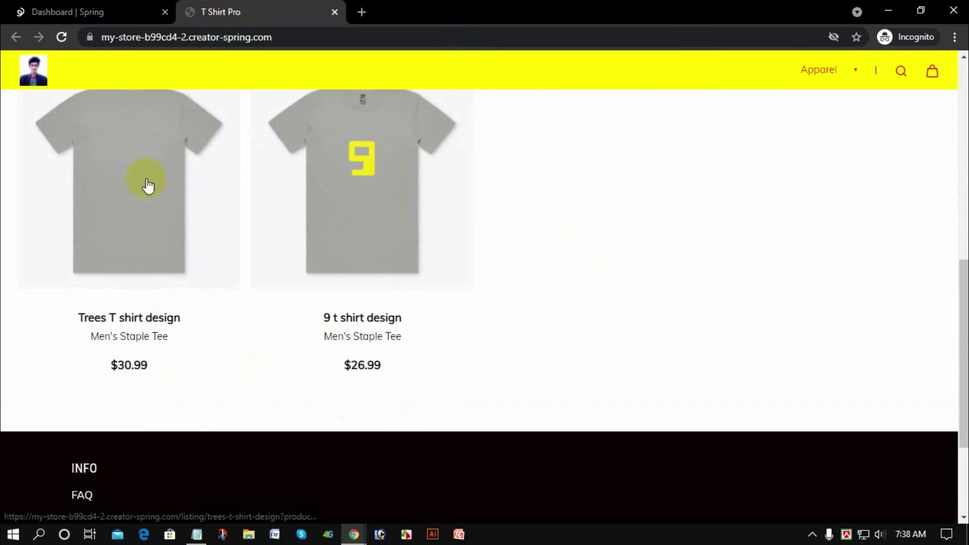
scroll(148, 186, up, 1)
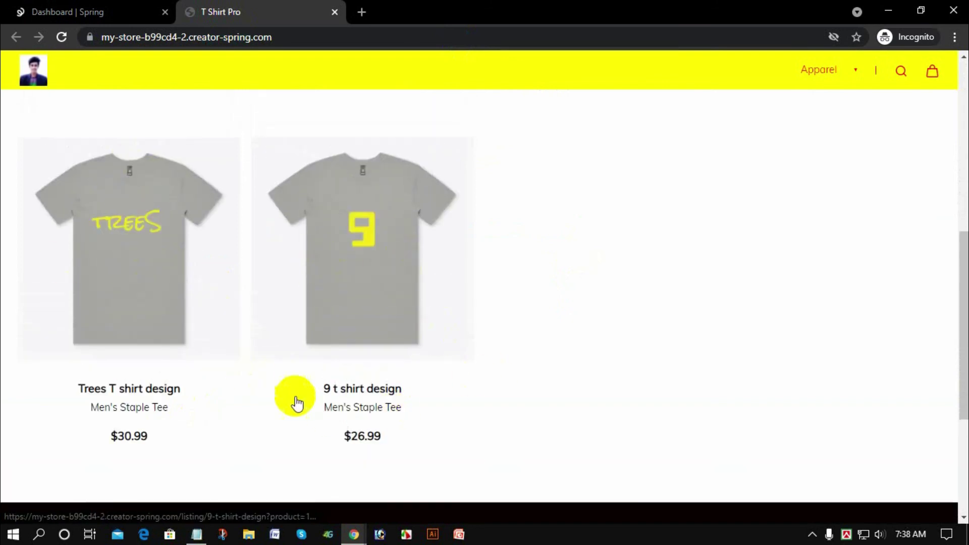
scroll(494, 230, up, 4)
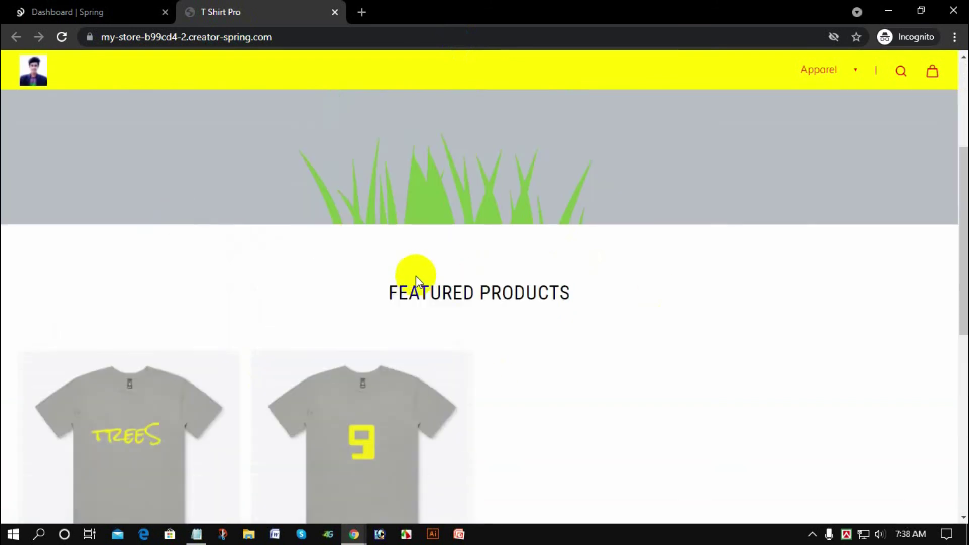
scroll(417, 276, down, 3)
scroll(417, 277, up, 4)
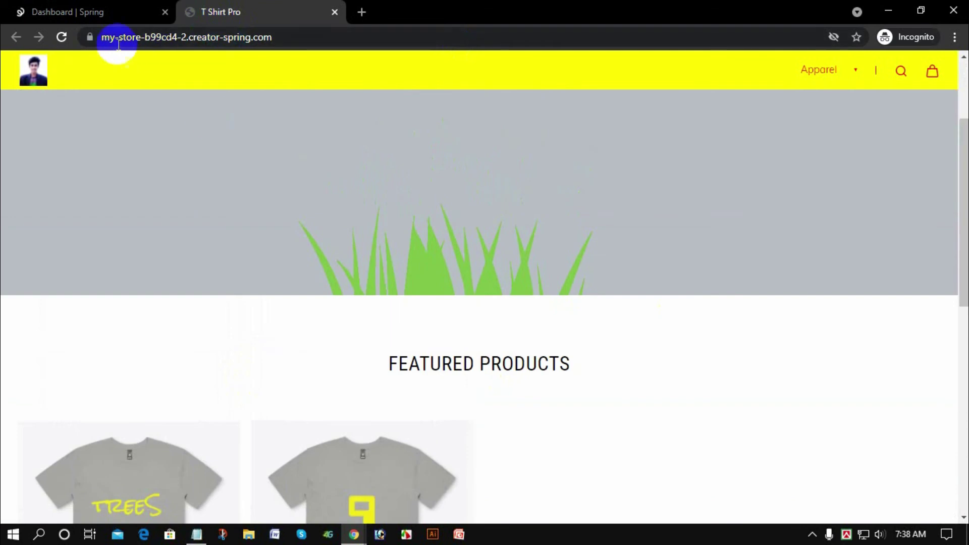
- Copy the T Shirt Pro storefront's web address from the address bar
click(107, 39)
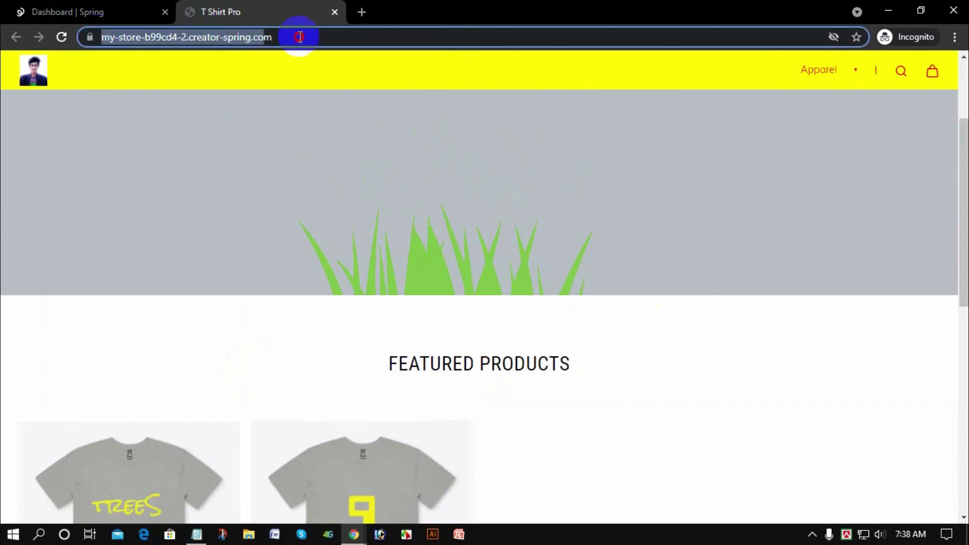
right_click(236, 38)
click(283, 111)
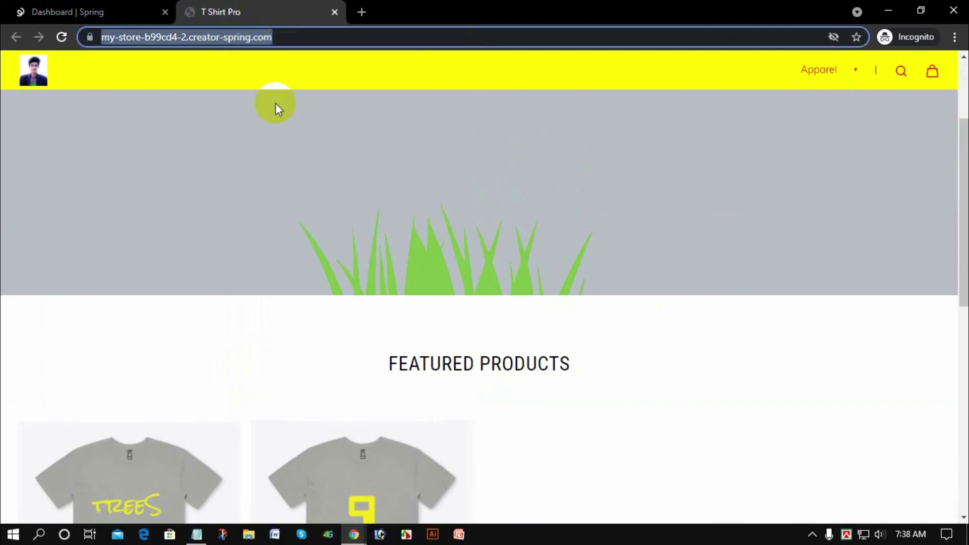
right_click(206, 40)
click(264, 119)
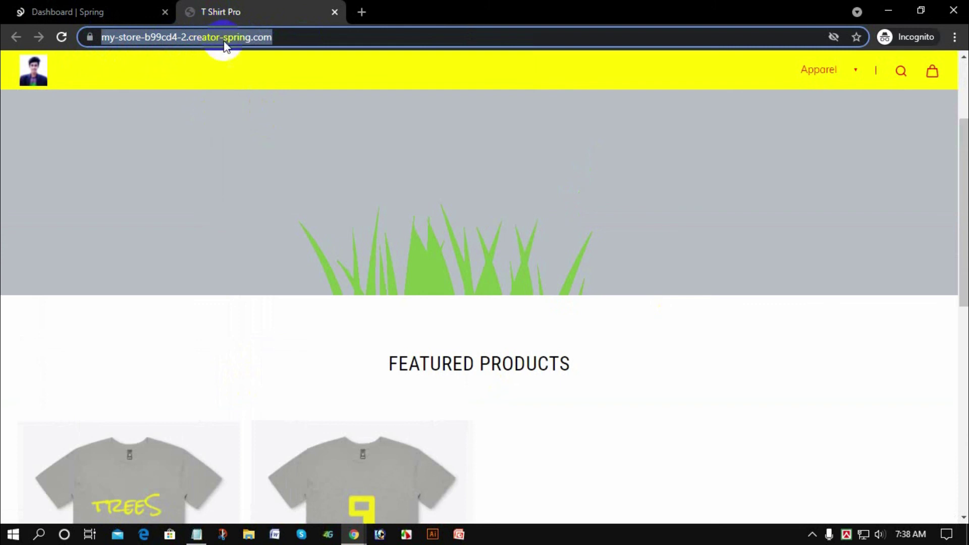
scroll(192, 343, down, 5)
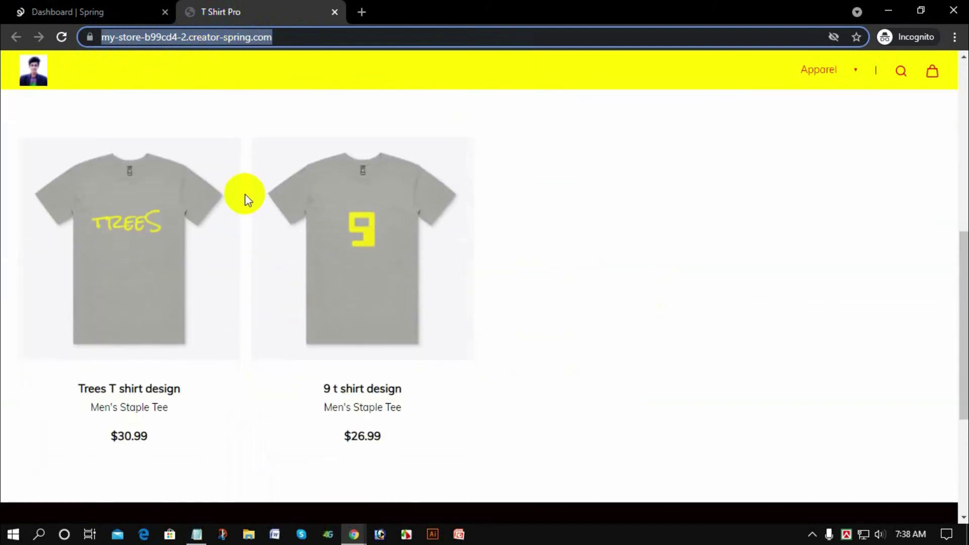
mouse_move(361, 249)
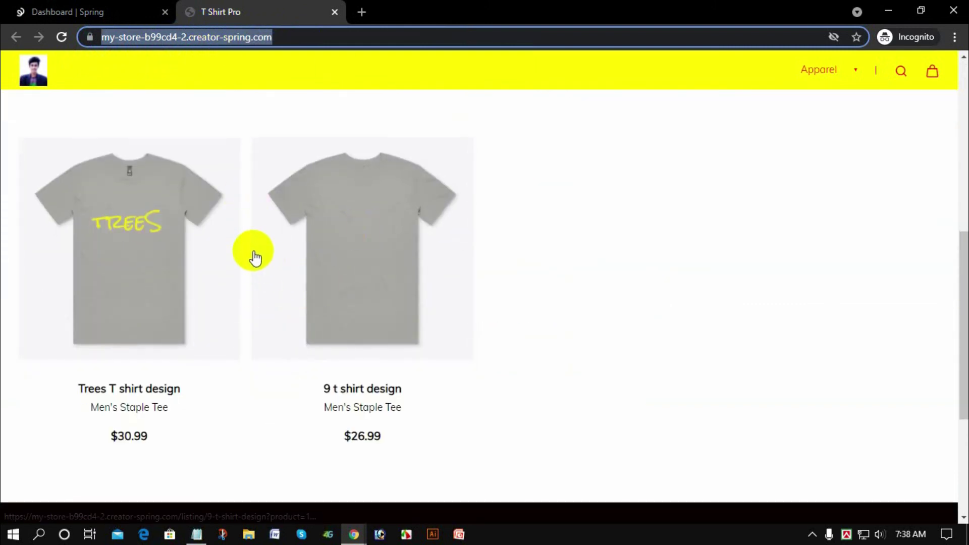
scroll(253, 247, up, 5)
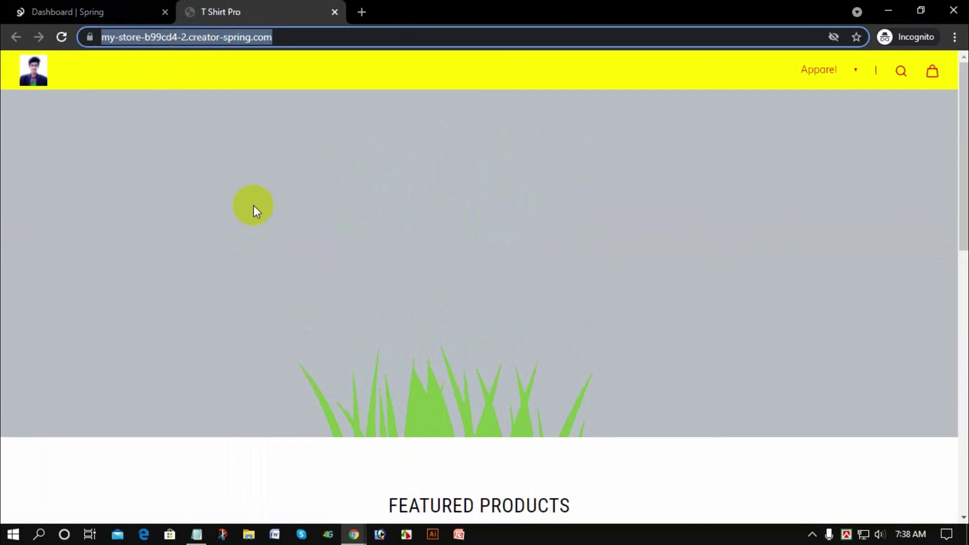
click(302, 180)
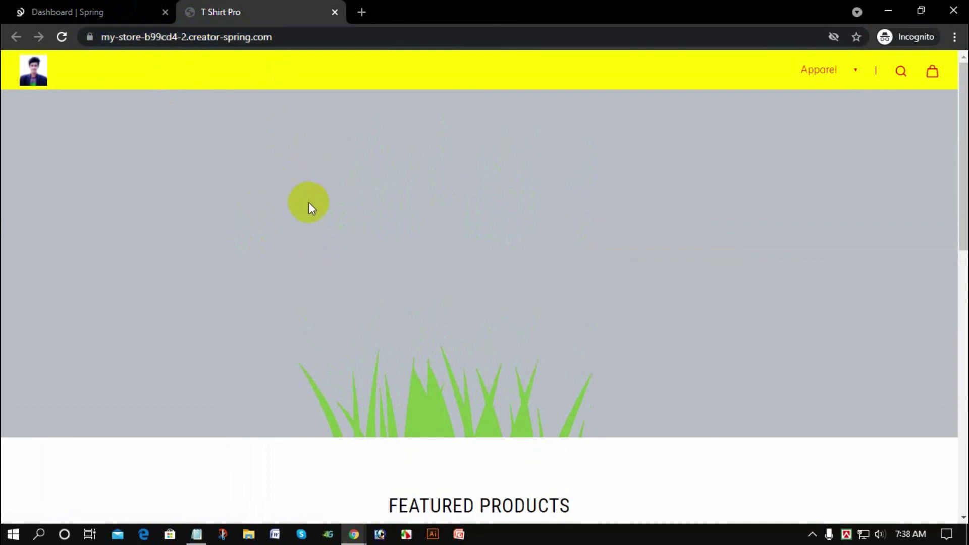